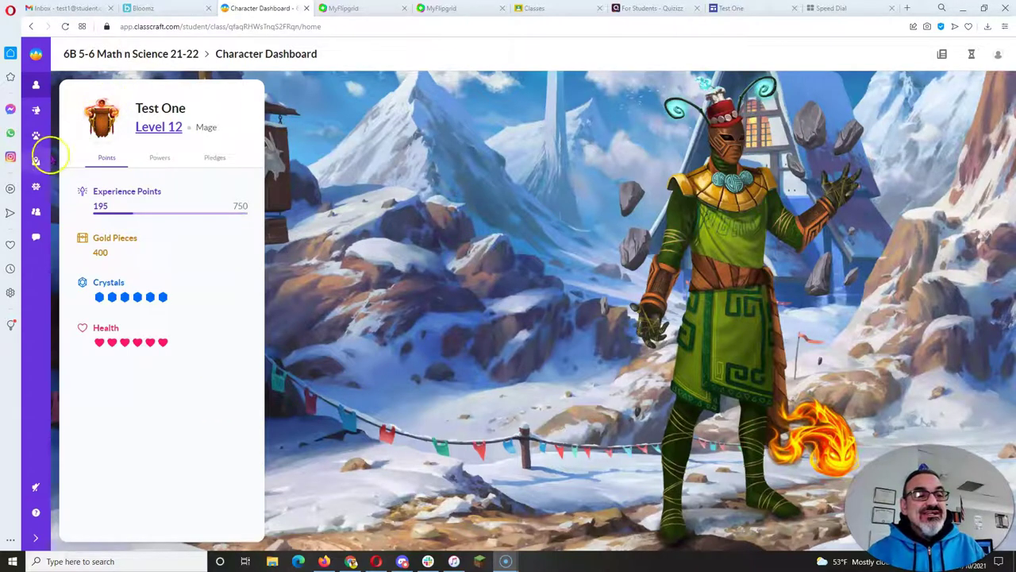
# Open the 5-6 Create Your Own Images objective from The Starship Equinox quest map
pyautogui.click(36, 160)
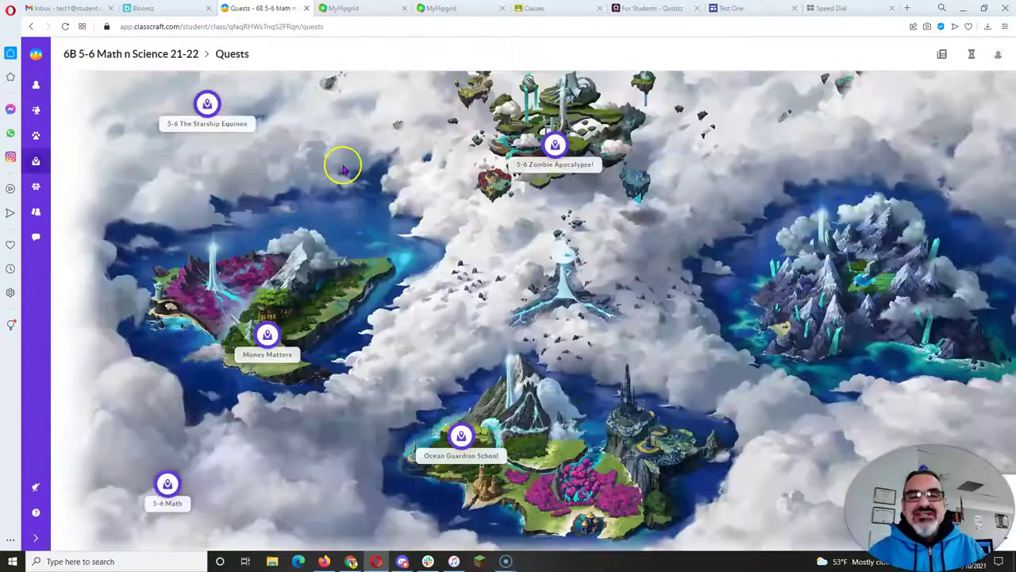
pyautogui.click(218, 125)
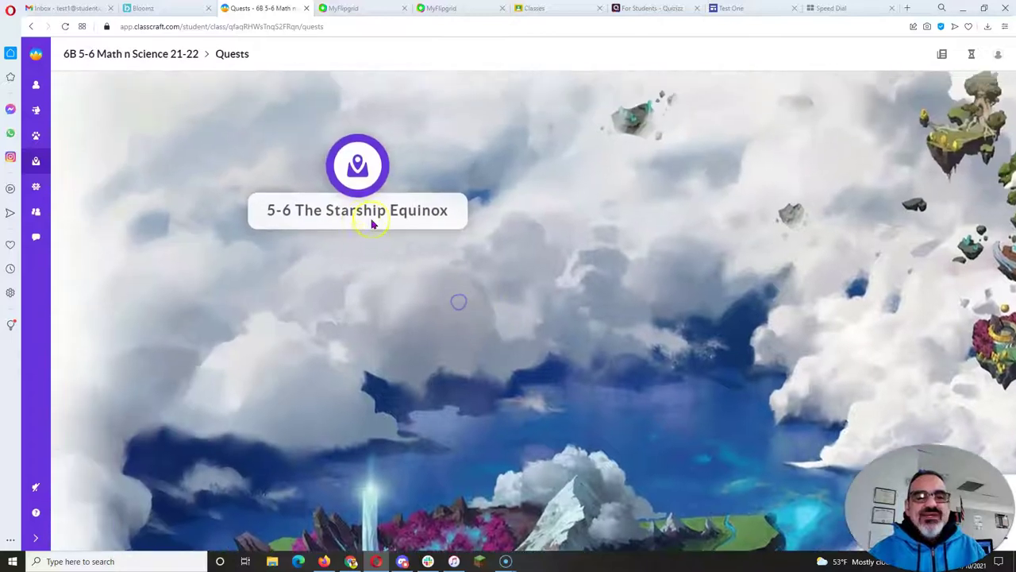
pyautogui.click(359, 171)
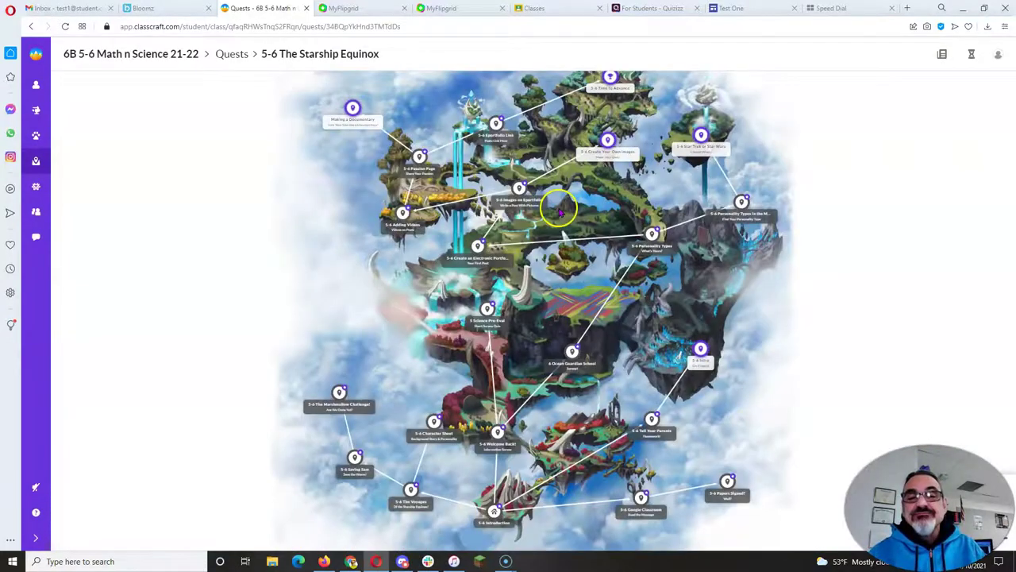
pyautogui.scroll(4, 560, 209)
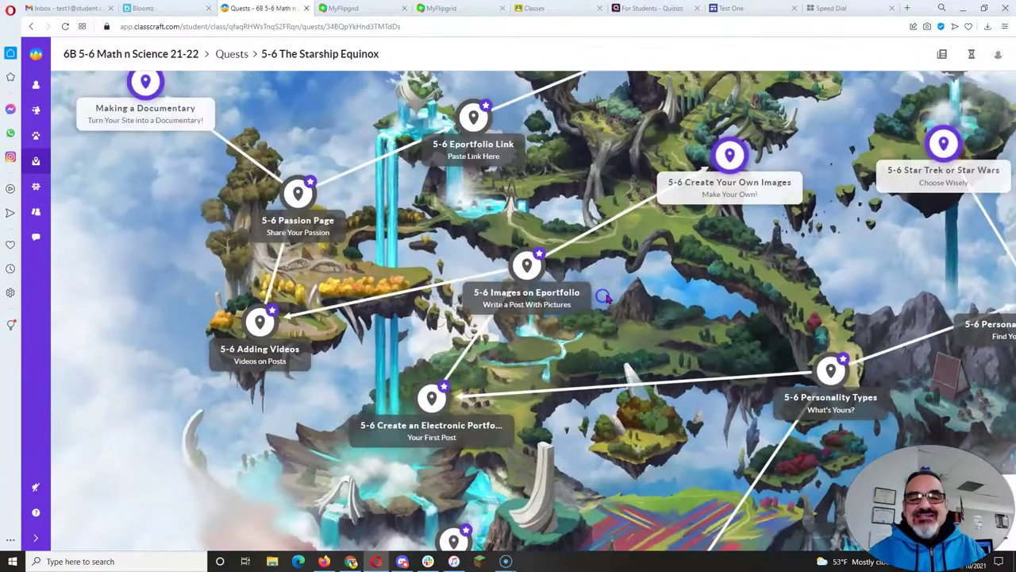
pyautogui.scroll(3, 750, 162)
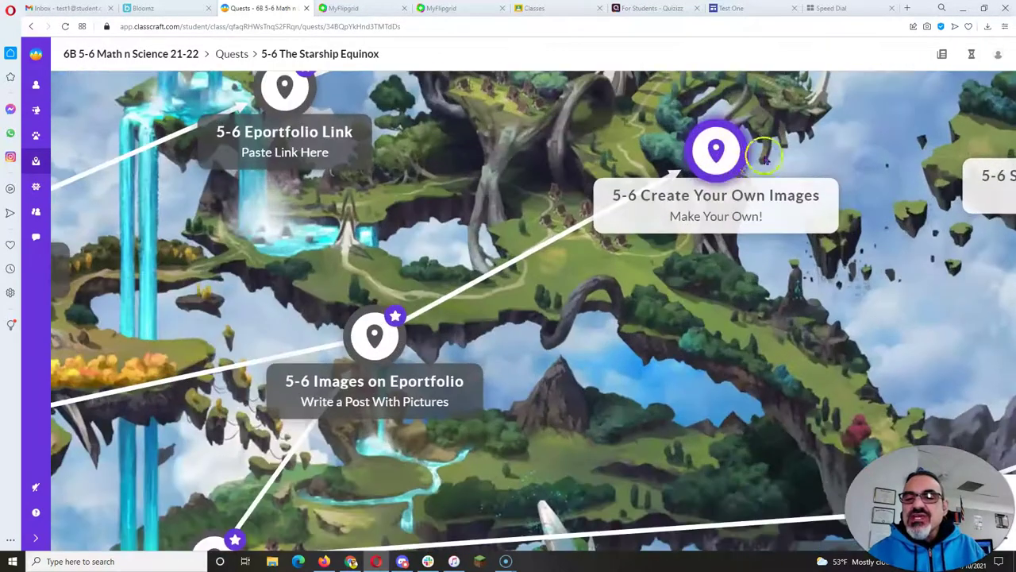
# Continue past the quest story and read through the Task page
pyautogui.click(714, 151)
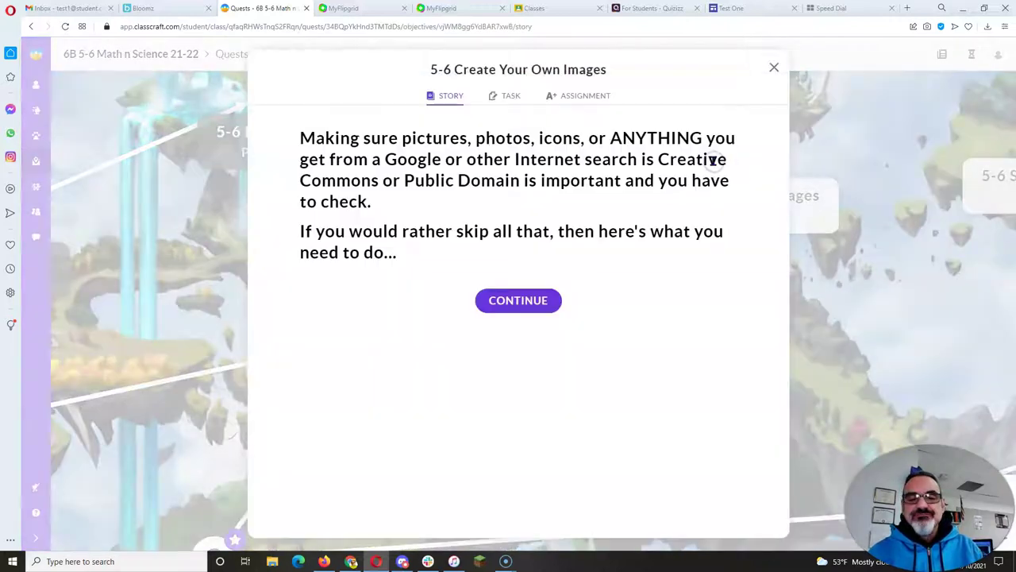
pyautogui.click(518, 300)
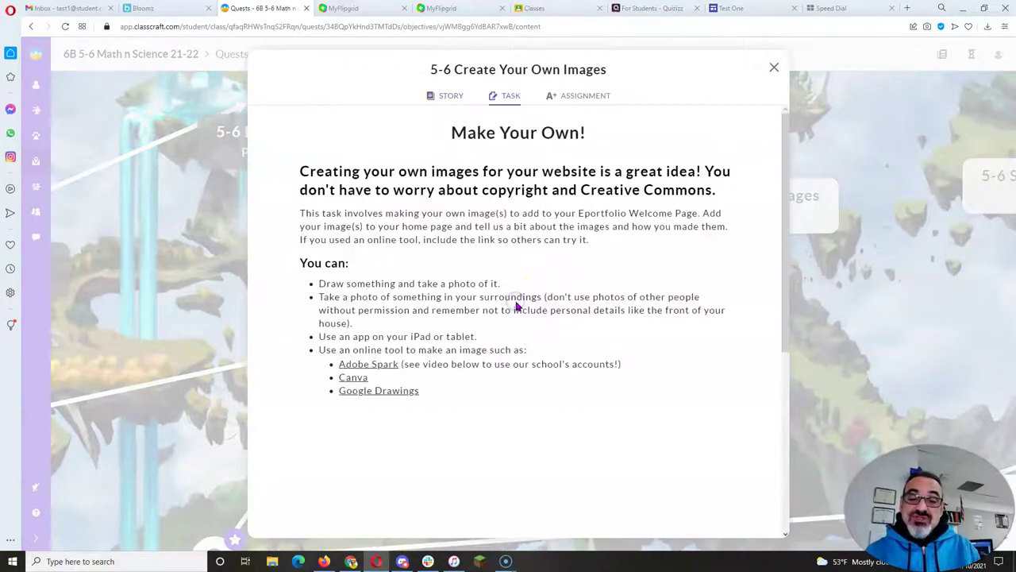
pyautogui.scroll(-5, 521, 278)
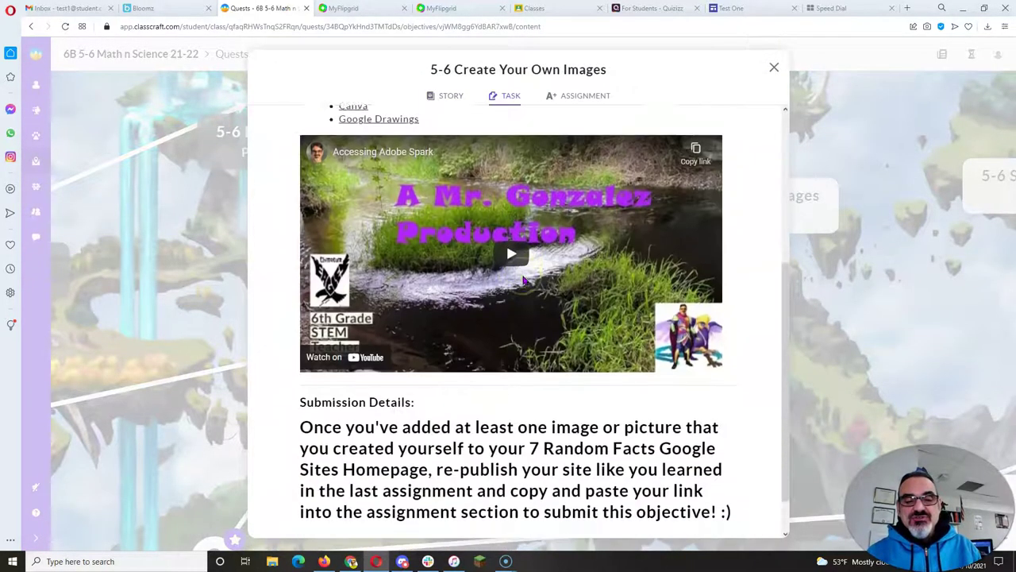
pyautogui.scroll(1, 524, 280)
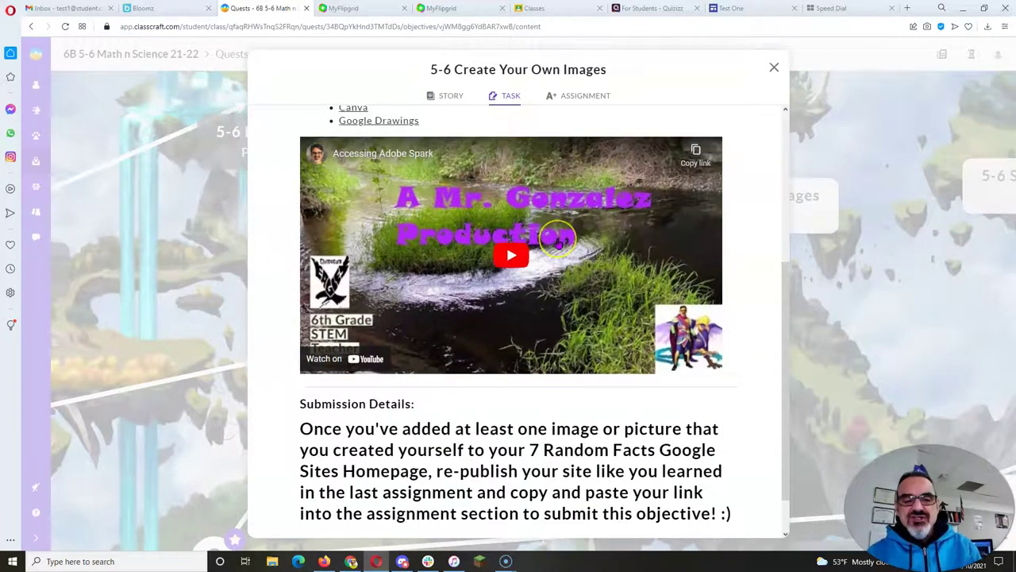
pyautogui.scroll(4, 558, 244)
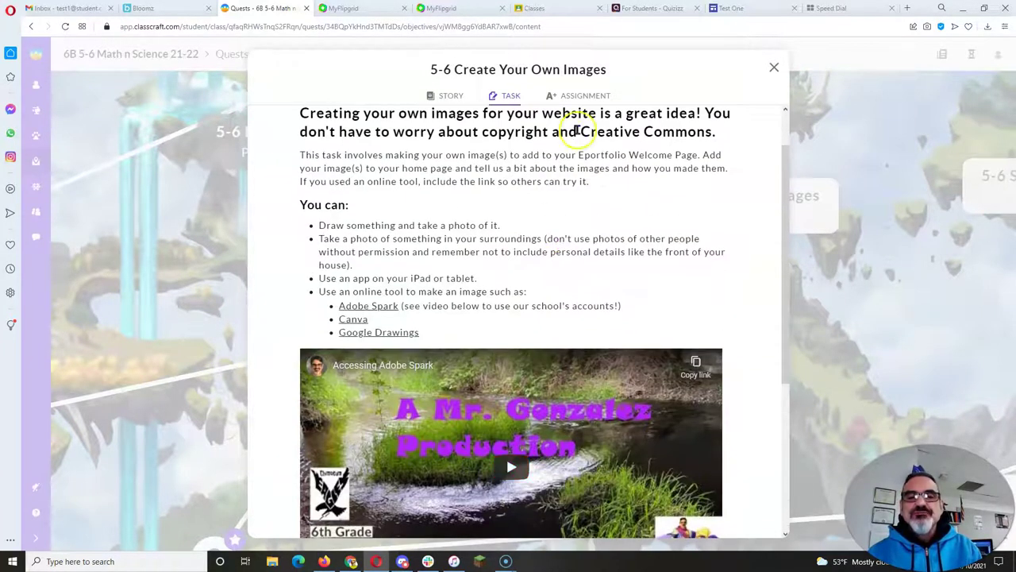
# Review the teacher's feedback on the Assignment tab
pyautogui.click(584, 99)
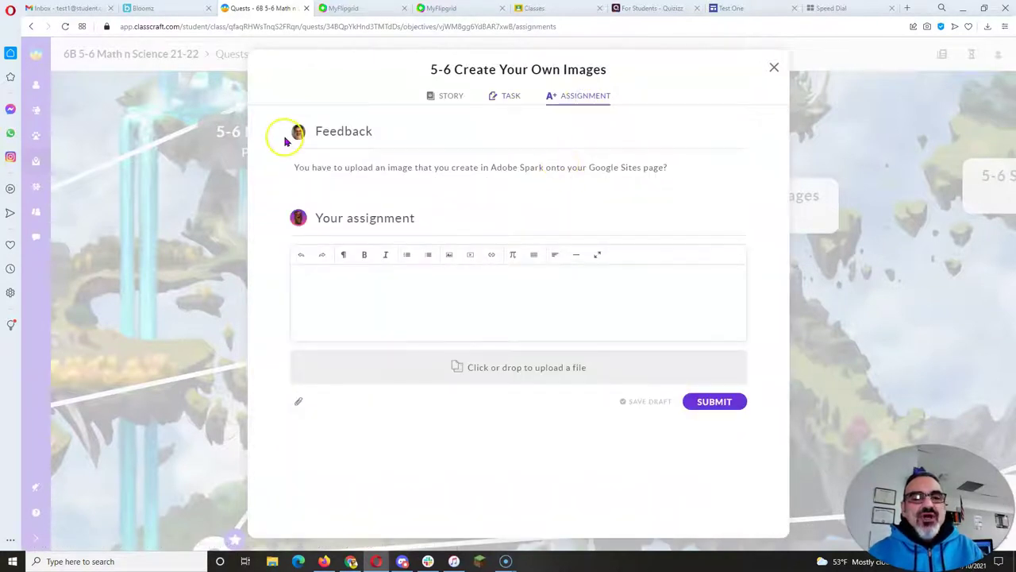
pyautogui.moveTo(331, 171); pyautogui.dragTo(680, 168)
pyautogui.click(681, 168)
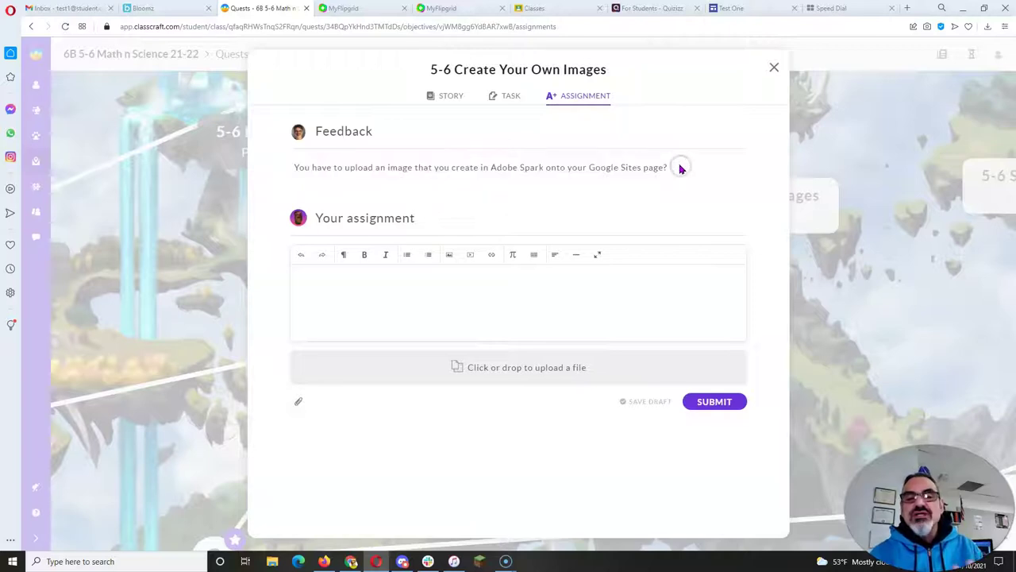
pyautogui.click(332, 167)
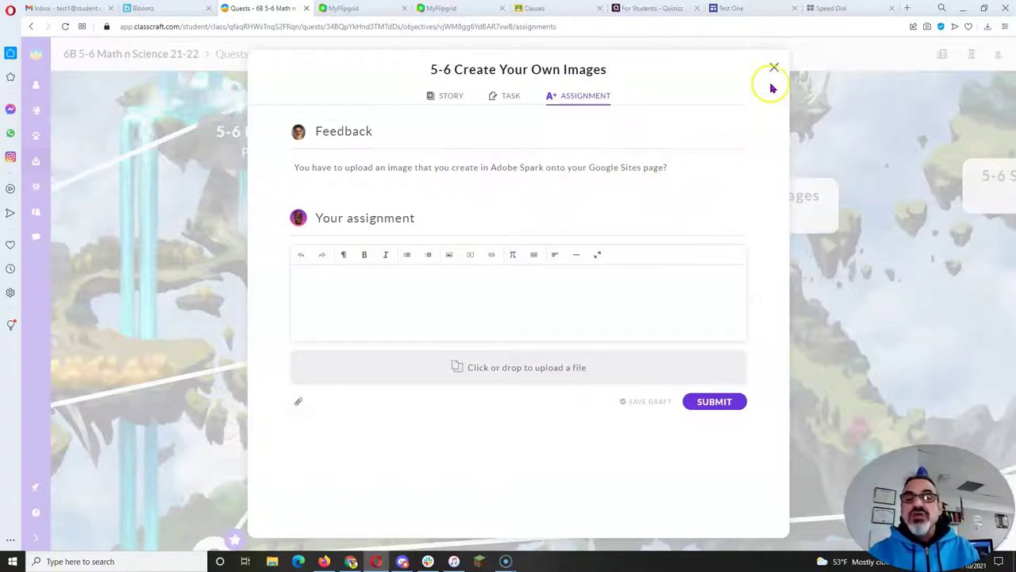
# Back on Task, play the Accessing Adobe Spark video and open Adobe Spark in a new tab
pyautogui.click(508, 96)
pyautogui.scroll(-3, 521, 251)
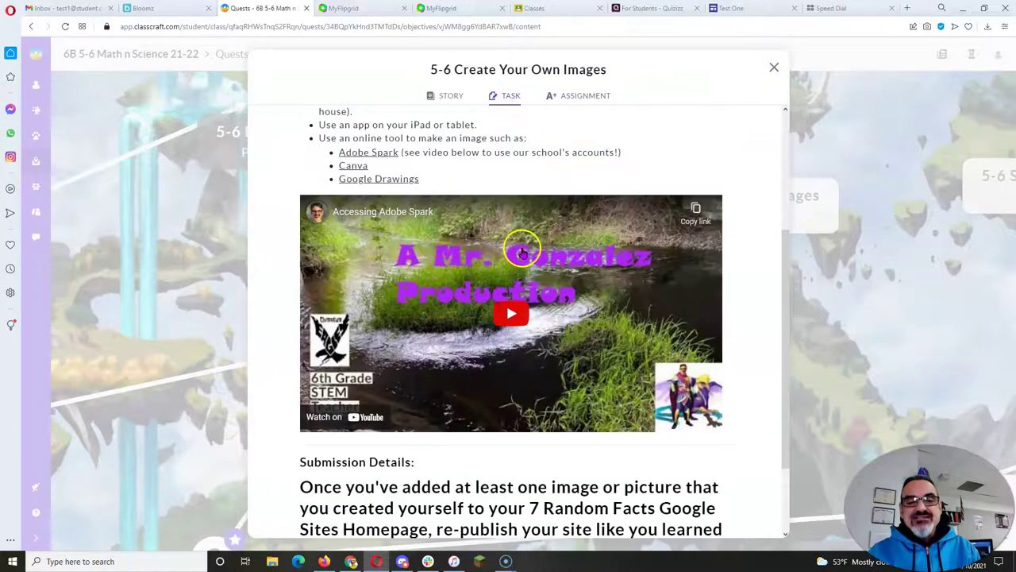
pyautogui.click(510, 314)
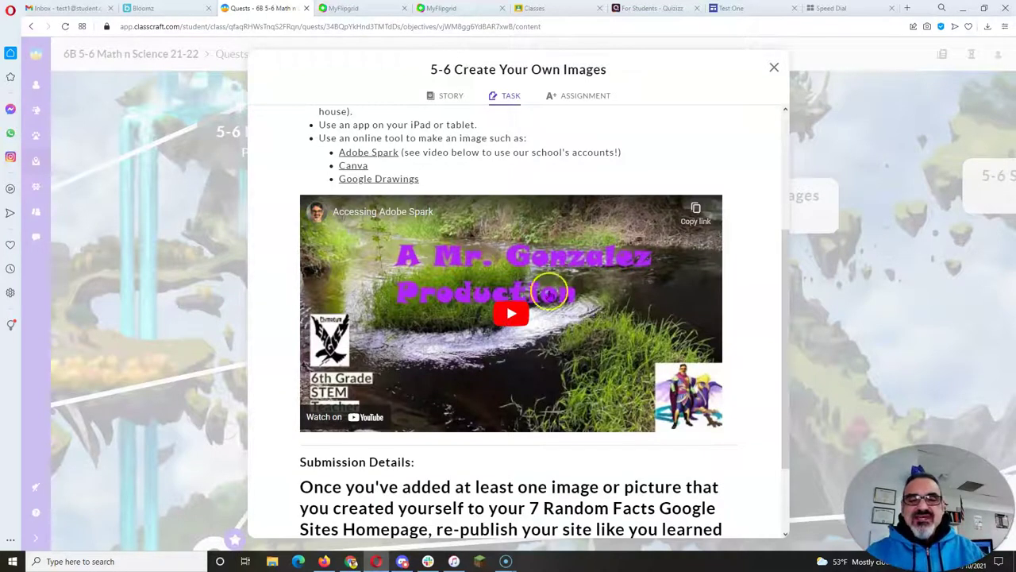
pyautogui.scroll(1, 559, 186)
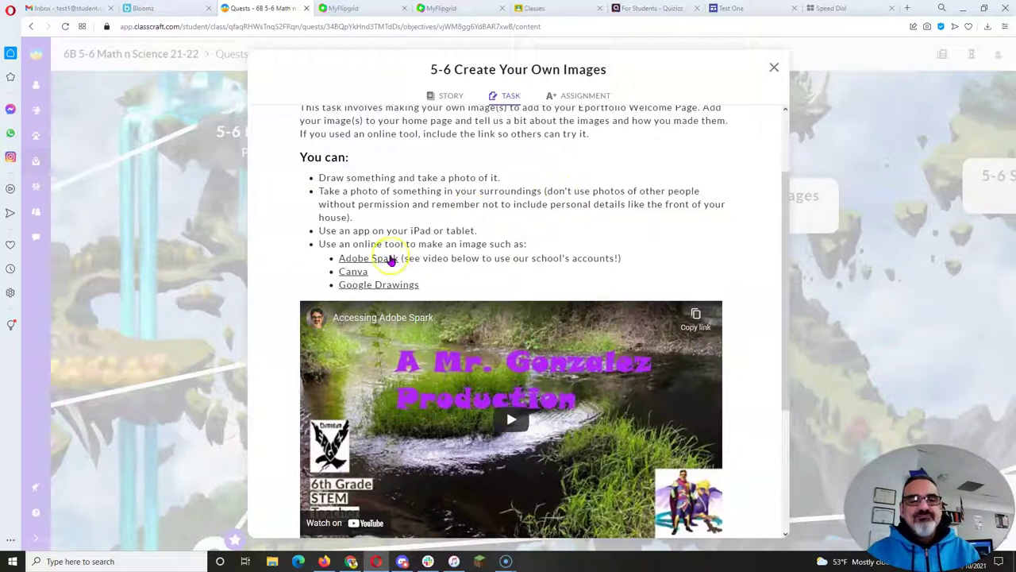
pyautogui.click(379, 259)
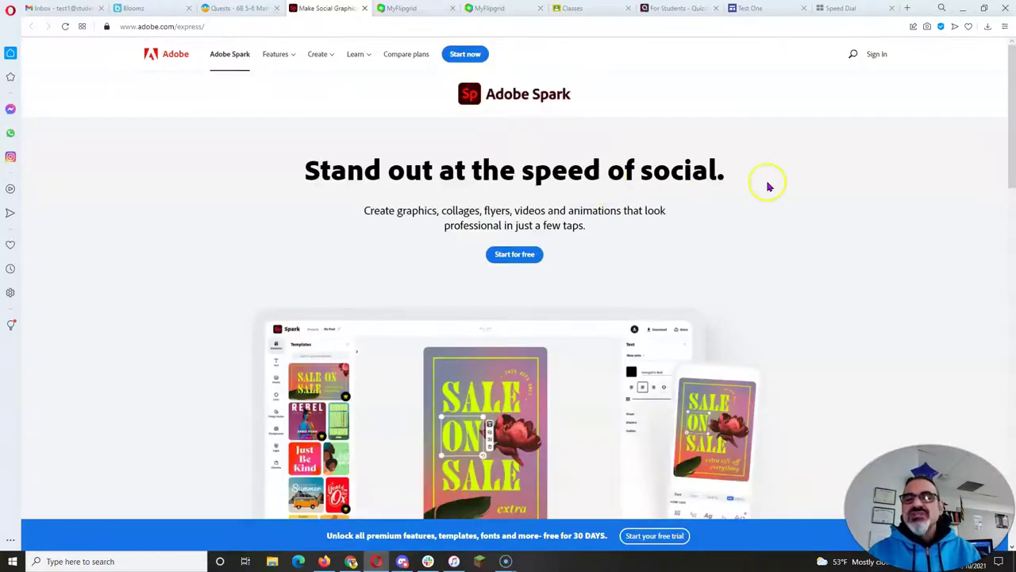
# Sign in to Adobe Spark with a Google account and skip the home tour
pyautogui.click(870, 55)
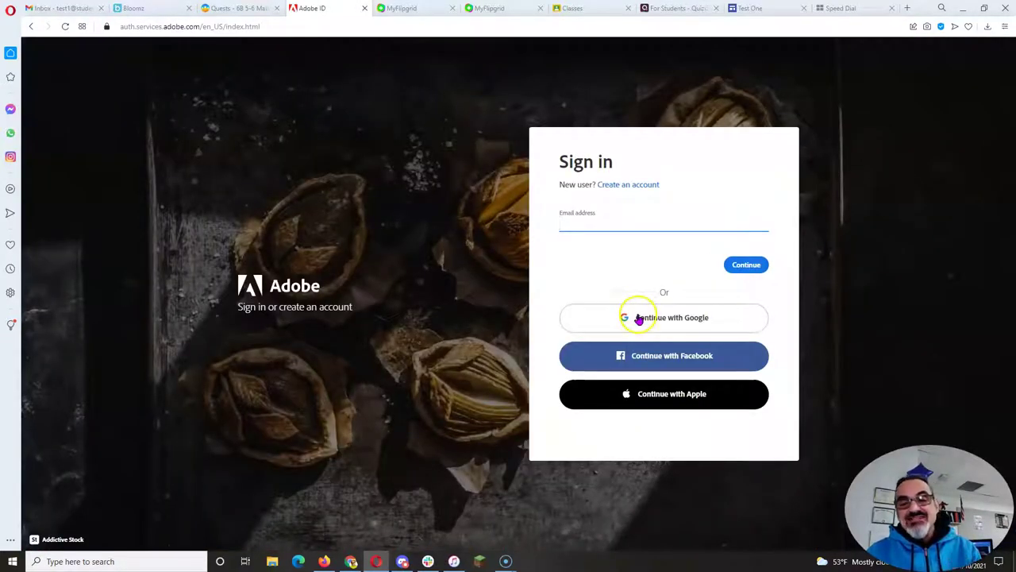
pyautogui.click(639, 319)
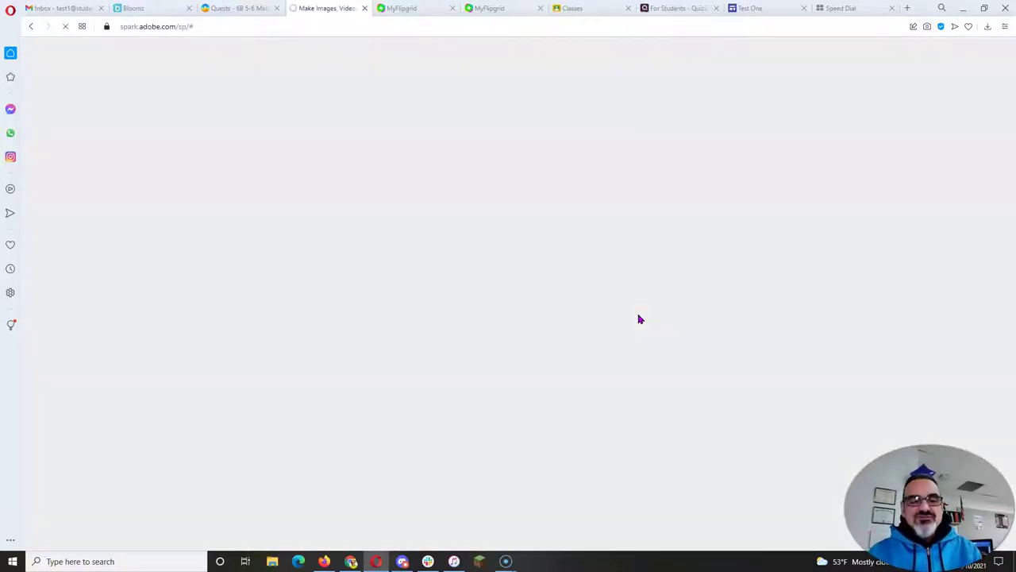
pyautogui.click(673, 278)
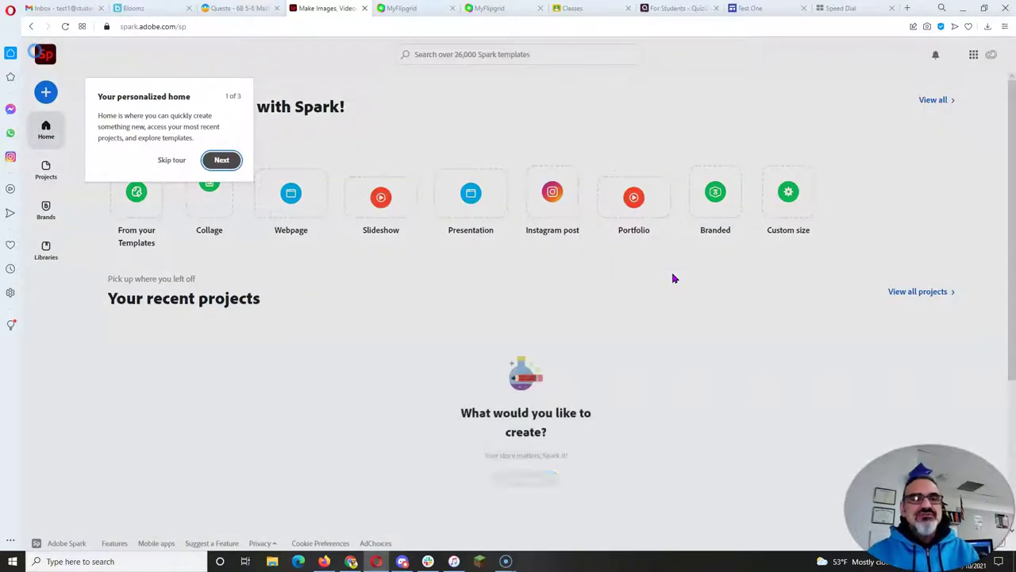
pyautogui.click(322, 141)
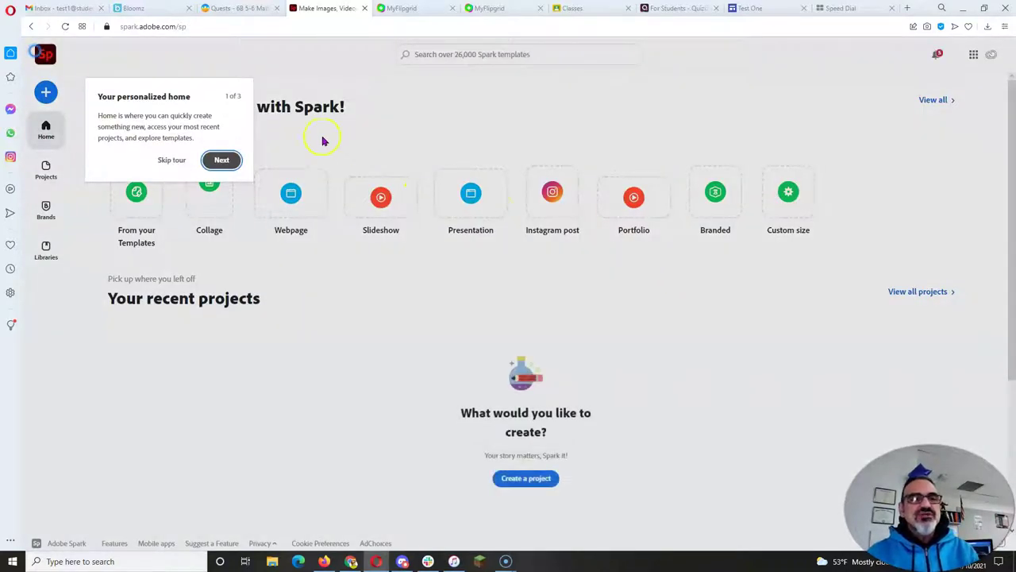
pyautogui.click(175, 161)
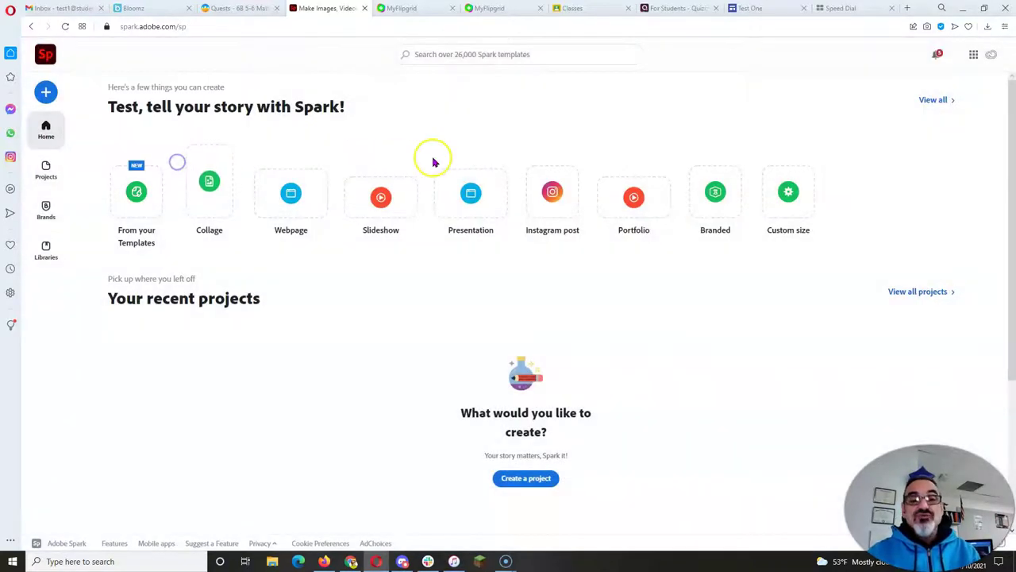
# Load Google Sites in the Speed Dial tab, moved next to Adobe Spark
pyautogui.click(845, 9)
pyautogui.moveTo(847, 9); pyautogui.dragTo(401, 32)
pyautogui.write('site')
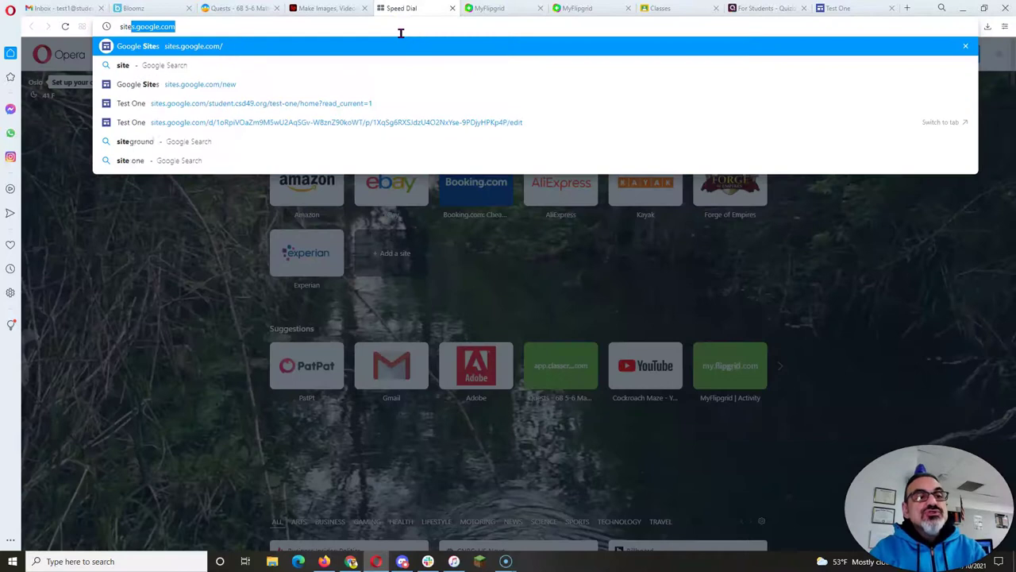
pyautogui.press('Return')
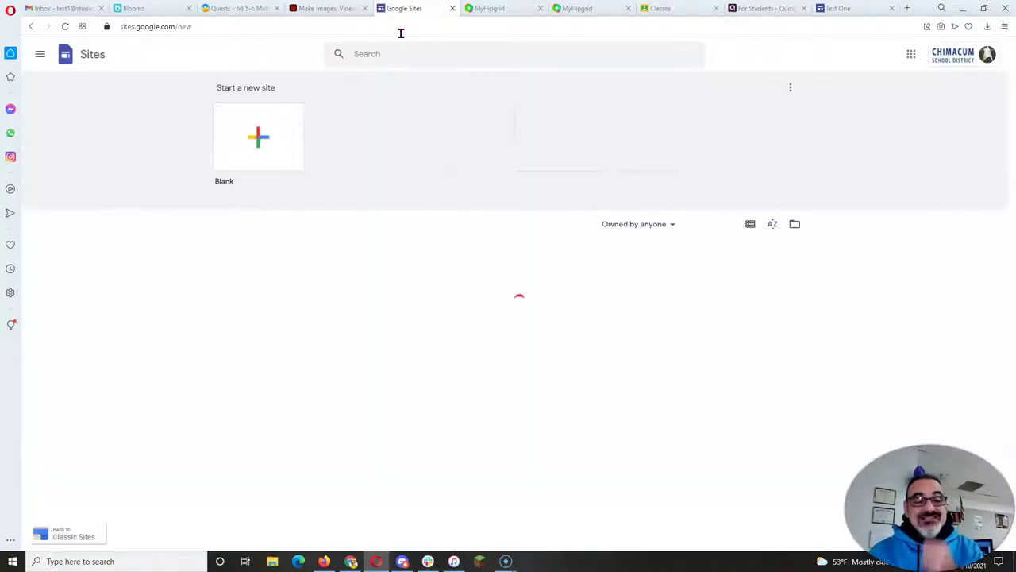
# Open the TestPortfolio site and review its images, briefly opening the image options
pyautogui.click(251, 297)
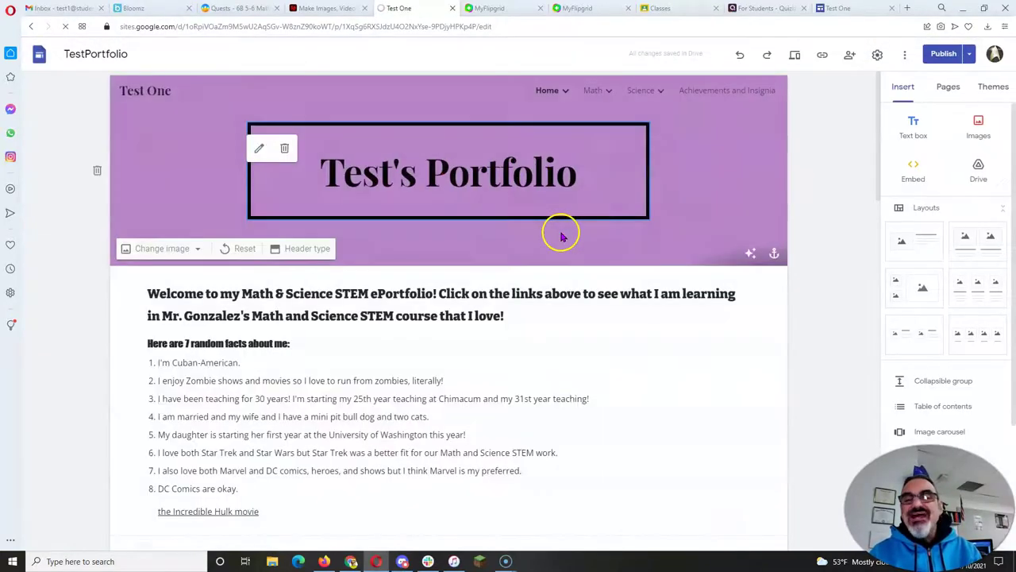
pyautogui.scroll(-3, 528, 266)
pyautogui.scroll(-3, 524, 274)
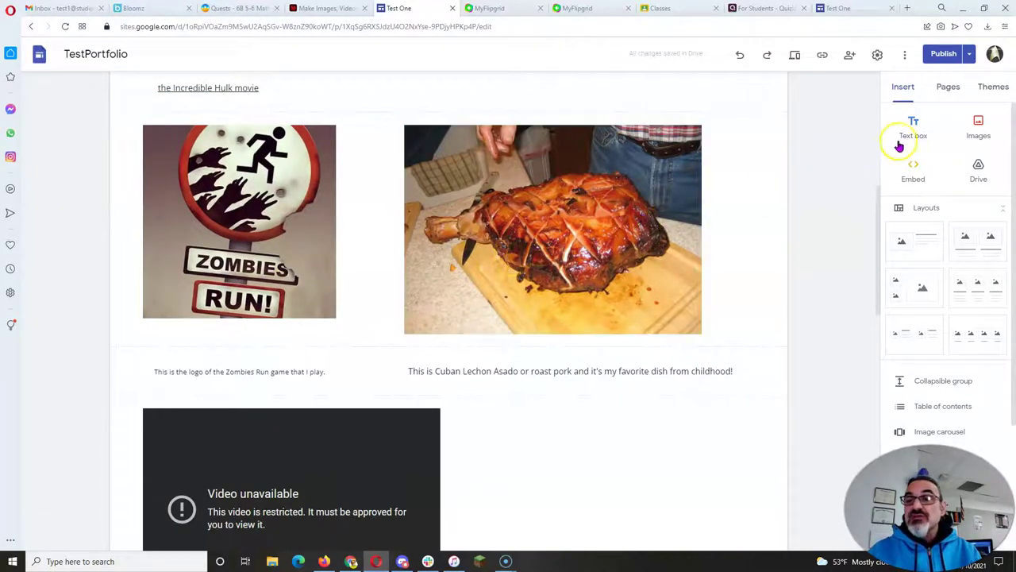
pyautogui.click(977, 125)
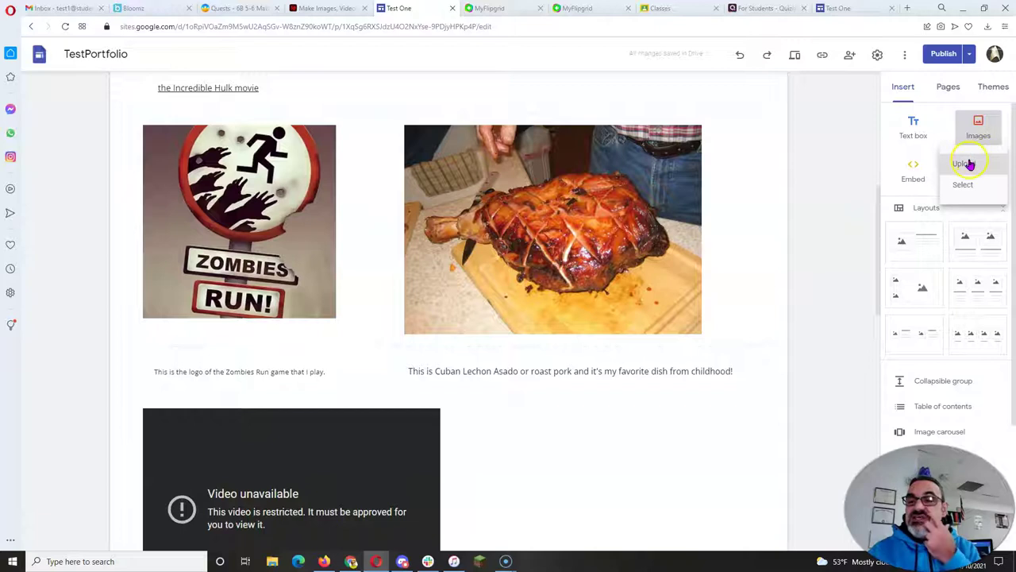
pyautogui.click(828, 189)
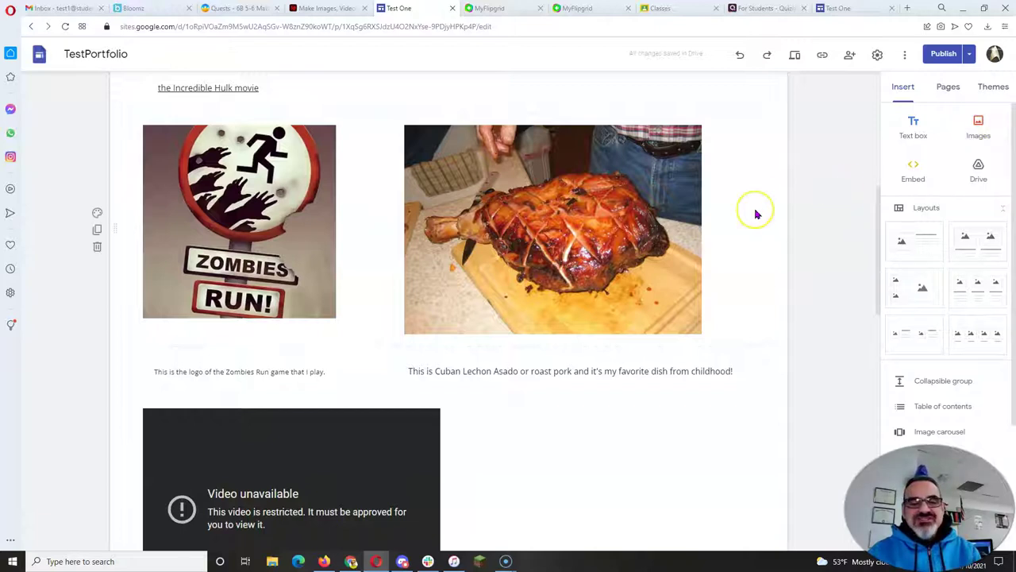
# Check the page's captions and videos, then return to the Adobe Spark tab
pyautogui.scroll(-8, 756, 212)
pyautogui.scroll(-2, 756, 214)
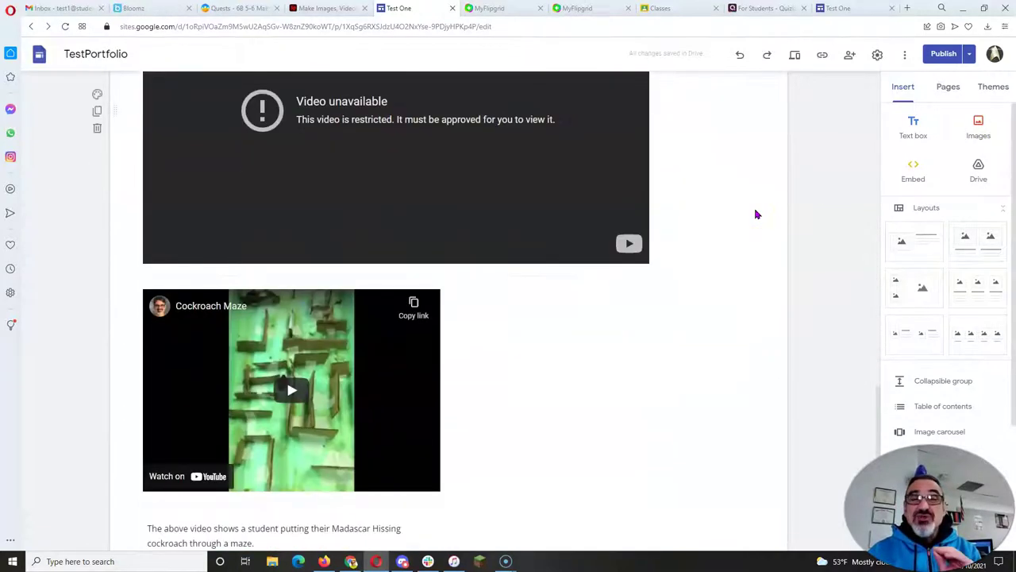
pyautogui.click(748, 218)
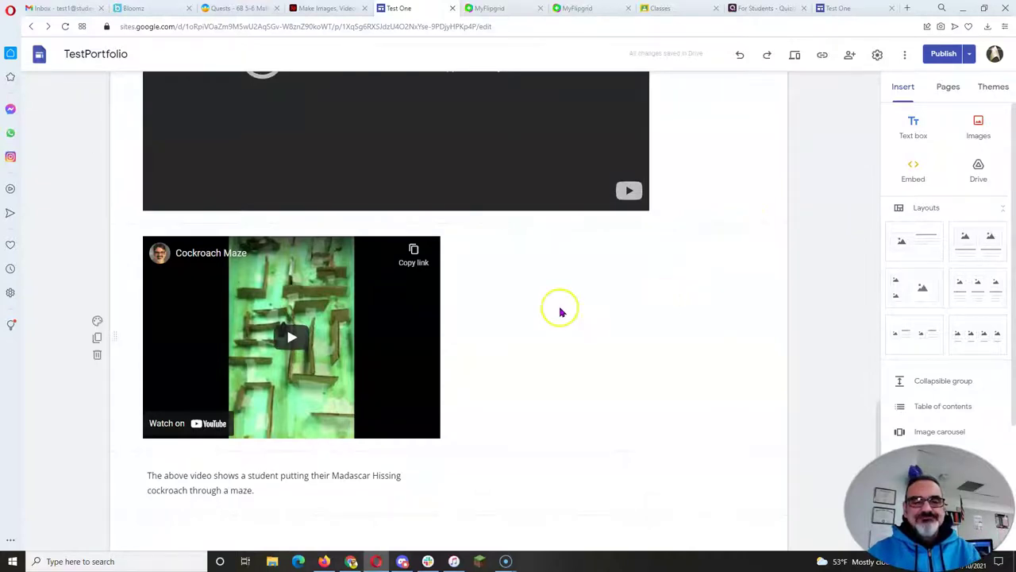
pyautogui.scroll(6, 453, 262)
pyautogui.scroll(-7, 411, 340)
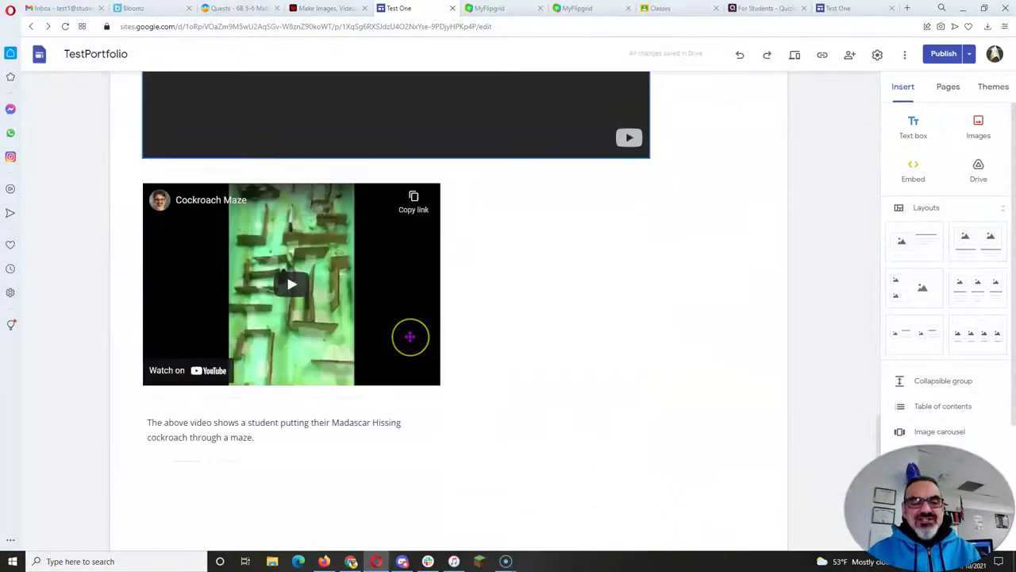
pyautogui.scroll(10, 420, 317)
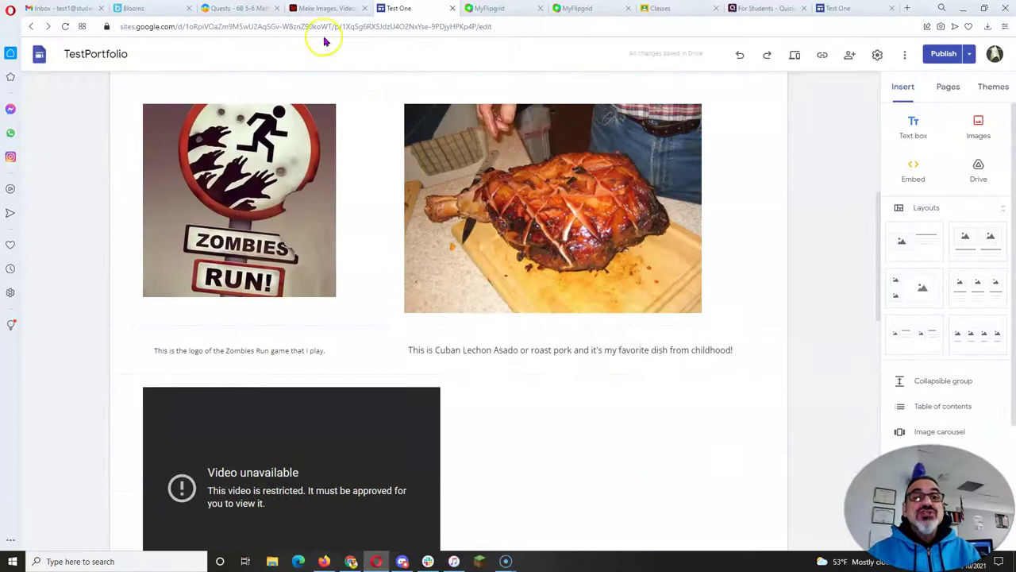
pyautogui.click(321, 8)
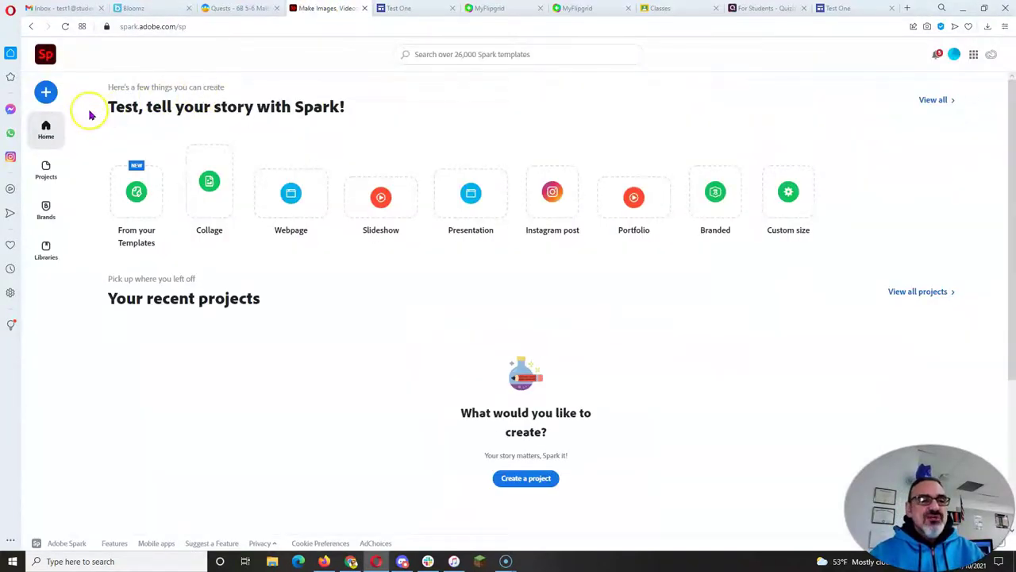
# Create a custom-size graphic using the Instagram social post preset
pyautogui.click(45, 93)
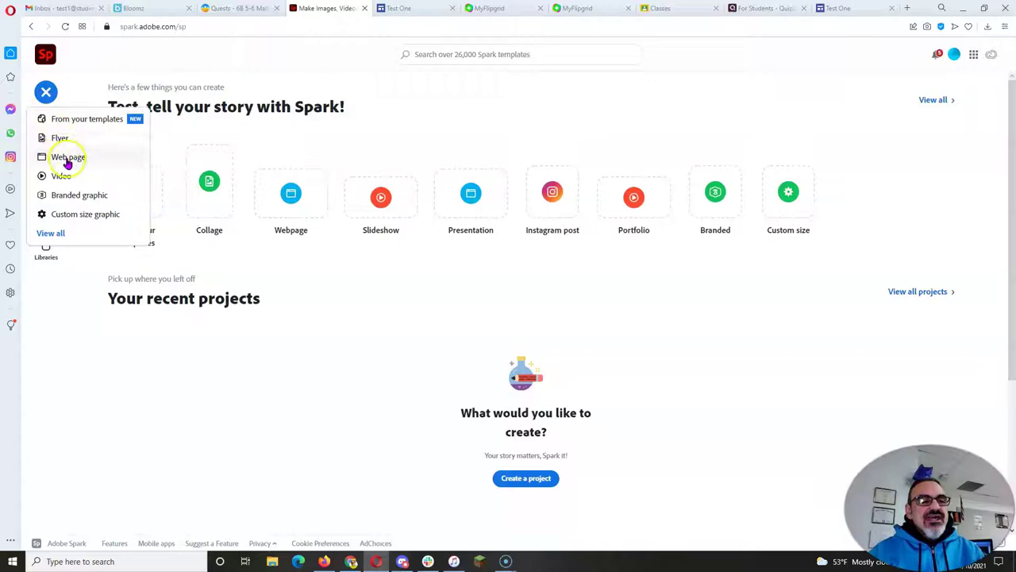
pyautogui.click(68, 214)
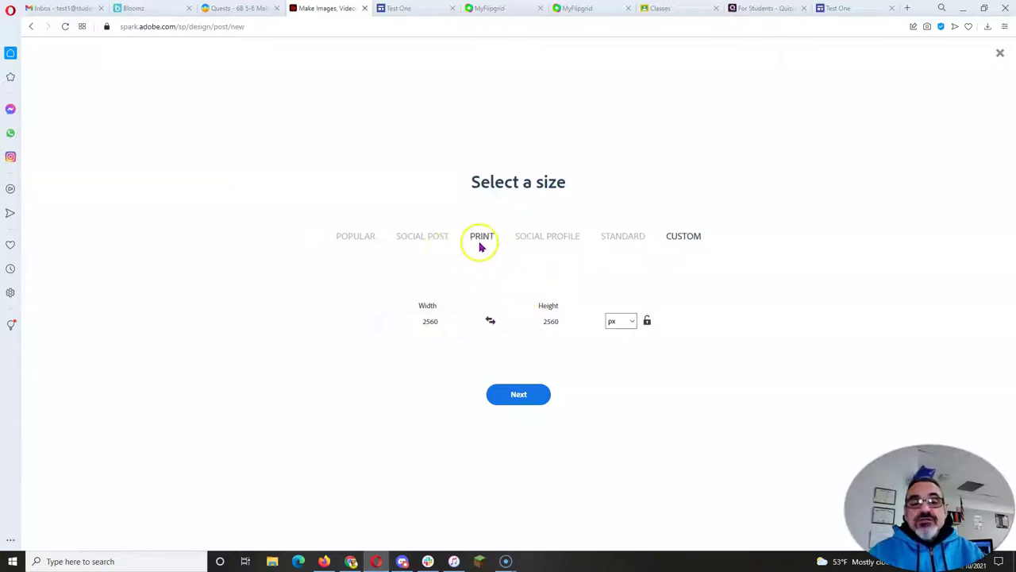
pyautogui.click(425, 244)
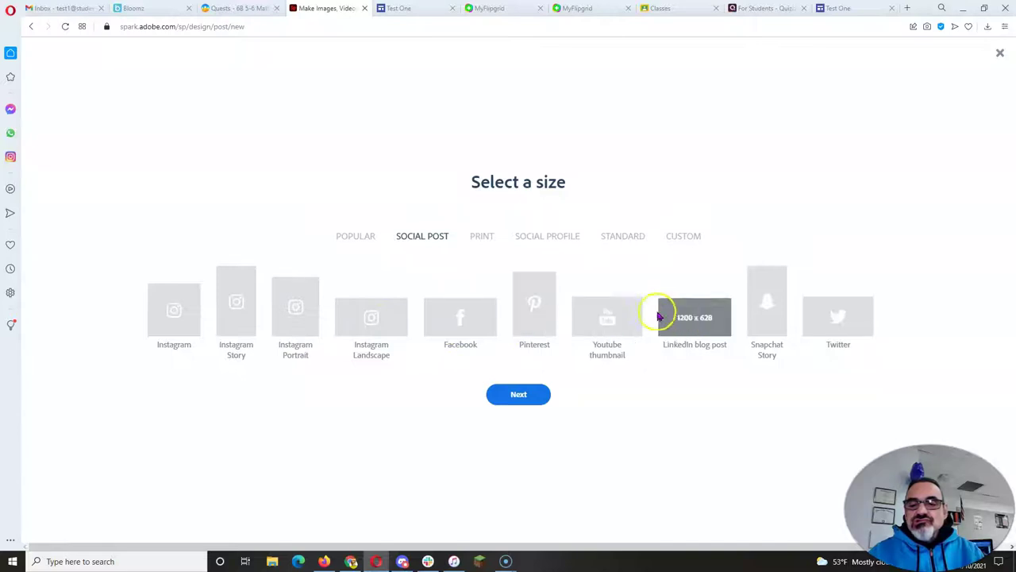
pyautogui.click(179, 316)
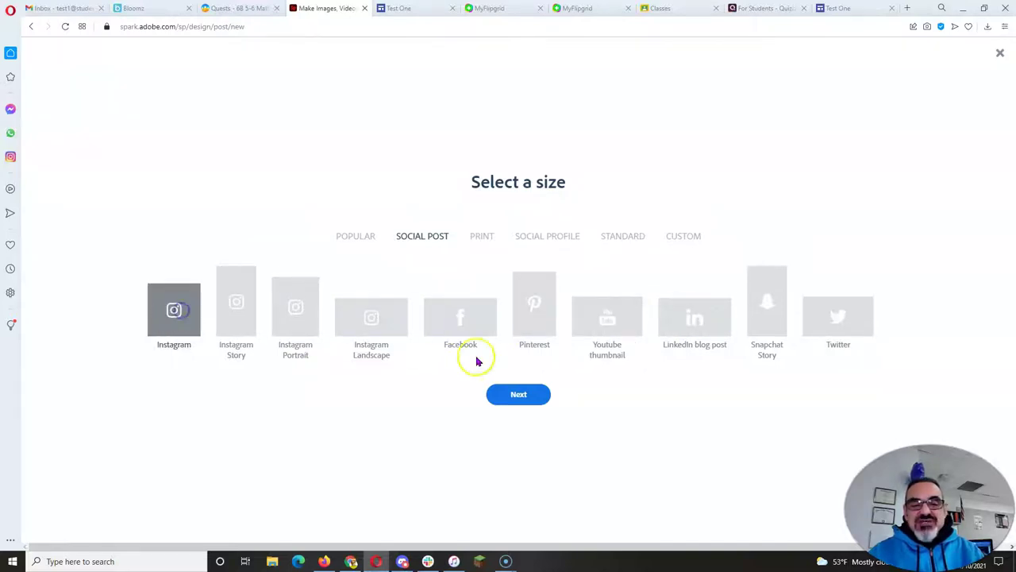
pyautogui.click(515, 397)
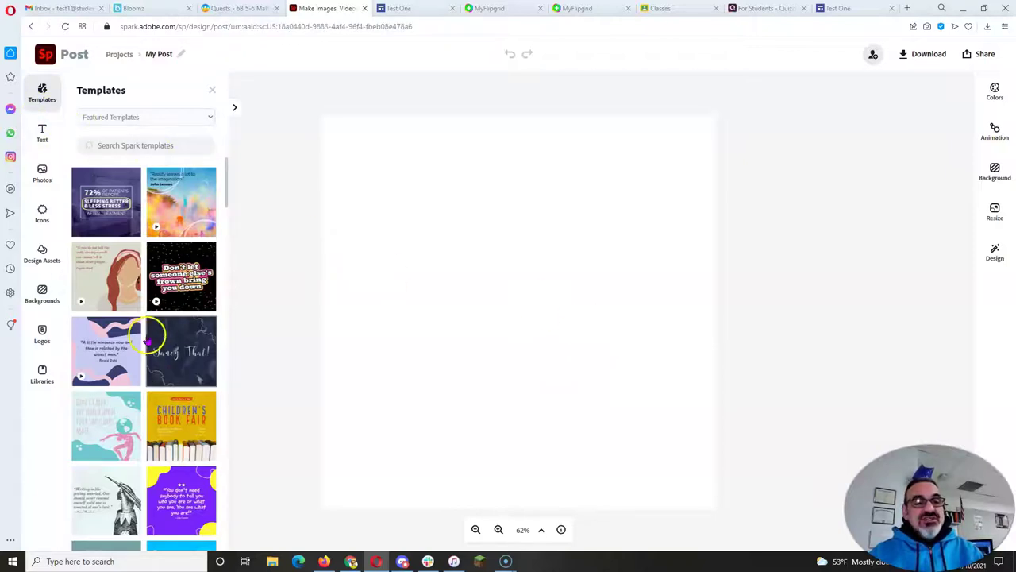
# Apply the lavender Roald Dahl quote template to the post
pyautogui.click(118, 346)
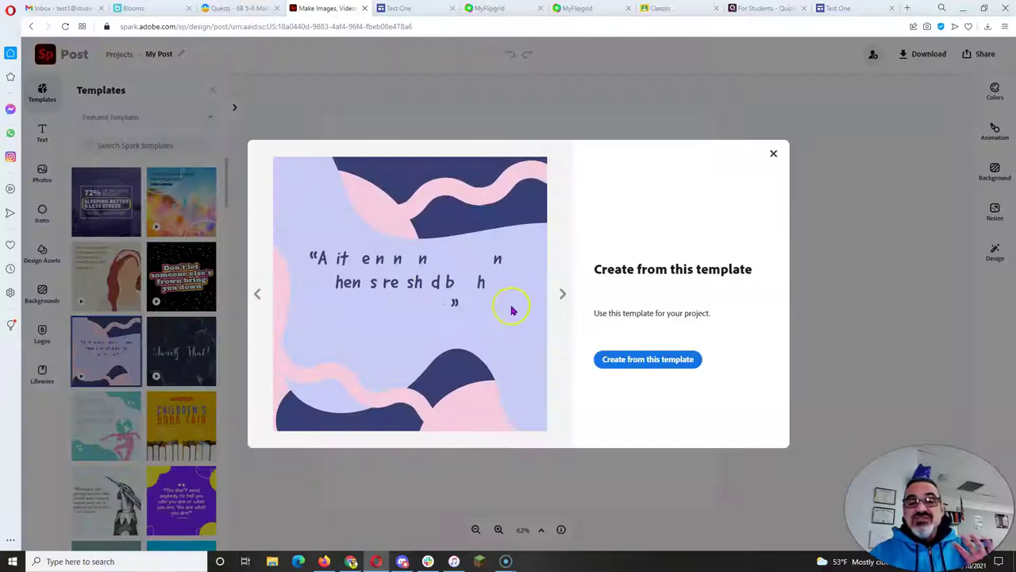
pyautogui.click(617, 359)
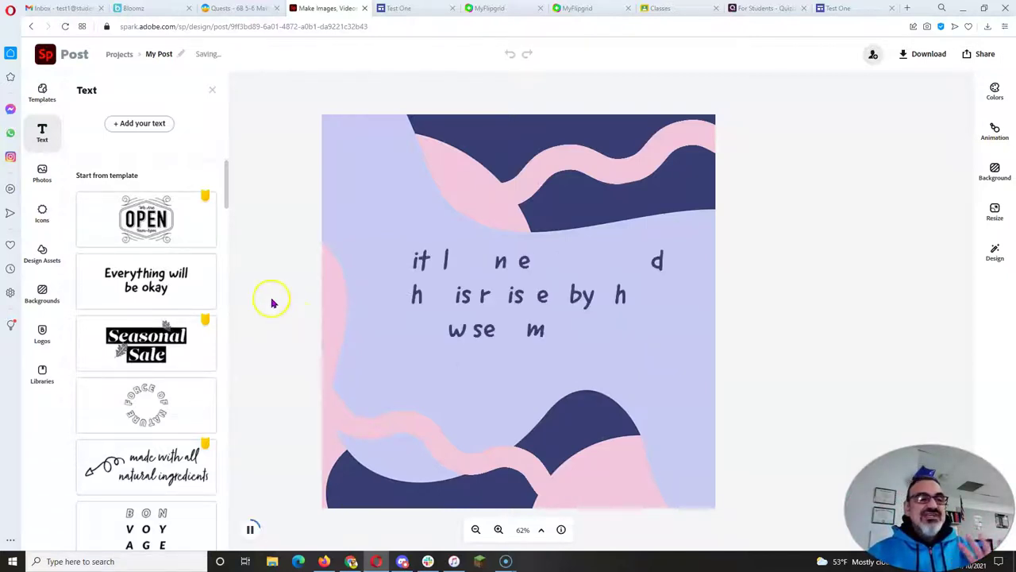
pyautogui.click(42, 173)
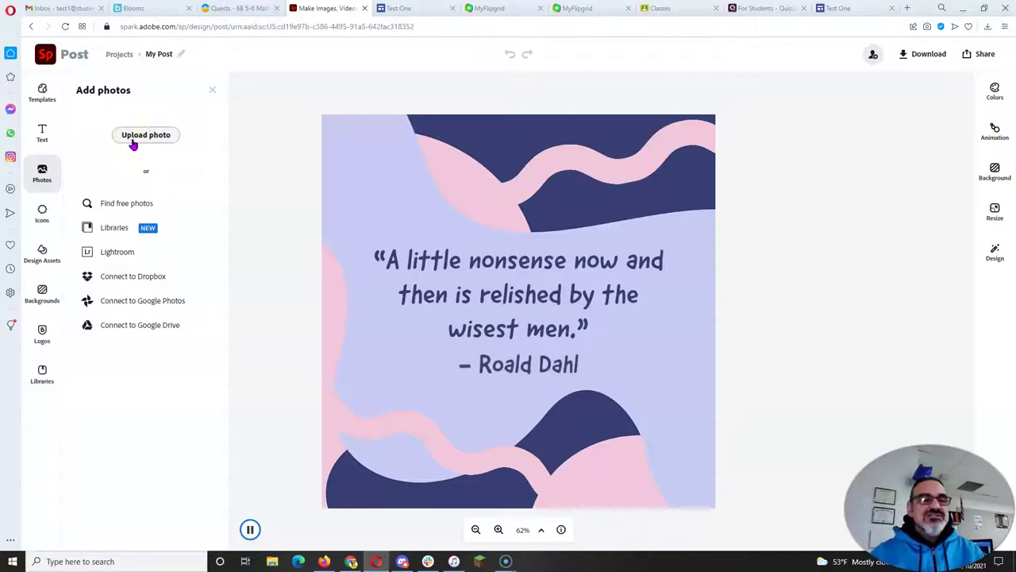
pyautogui.click(113, 203)
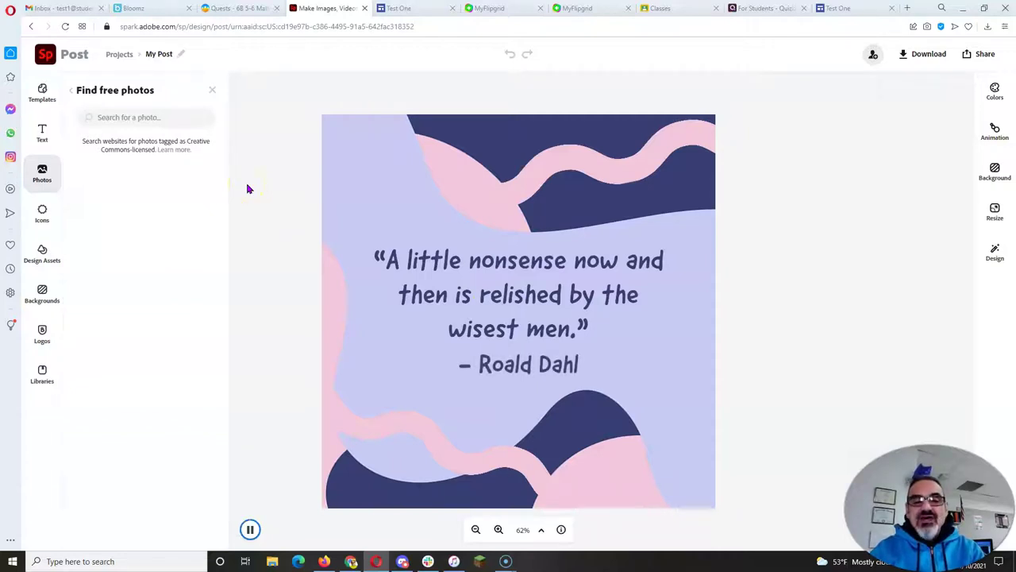
# Search free photos for 'blue' and place the cloudy-sky photo above the quote
pyautogui.write('design')
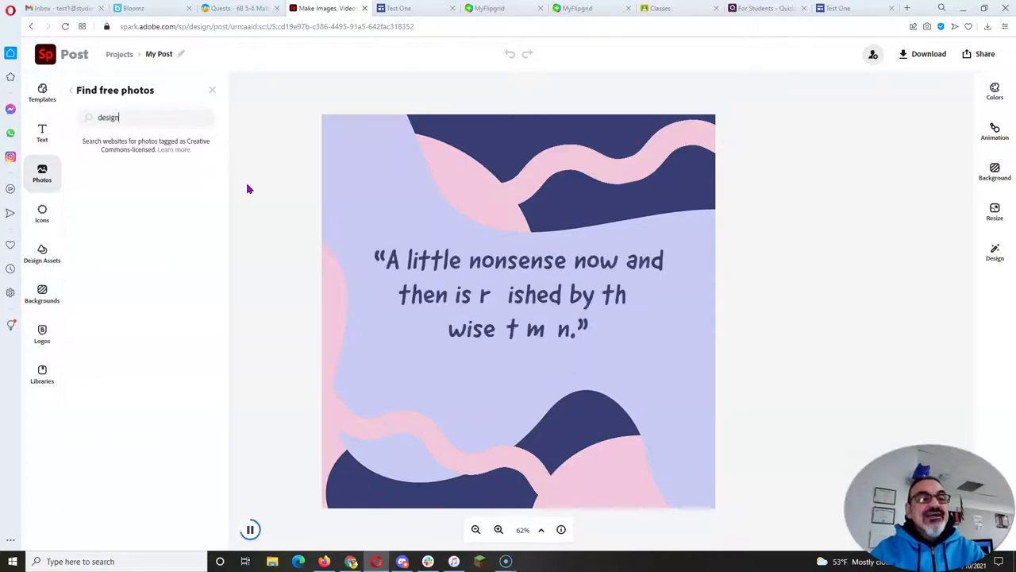
pyautogui.press('Return')
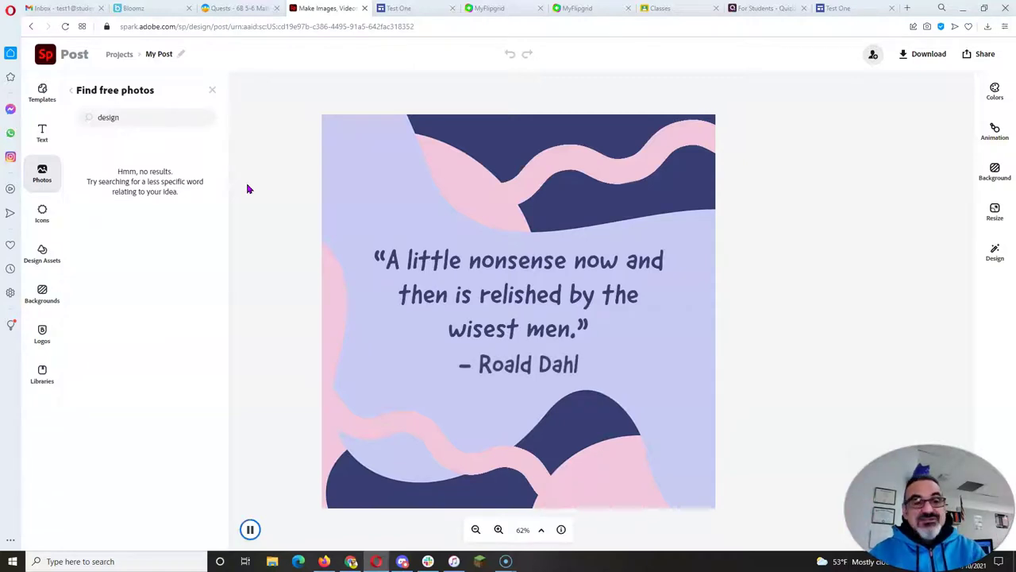
pyautogui.write('blue')
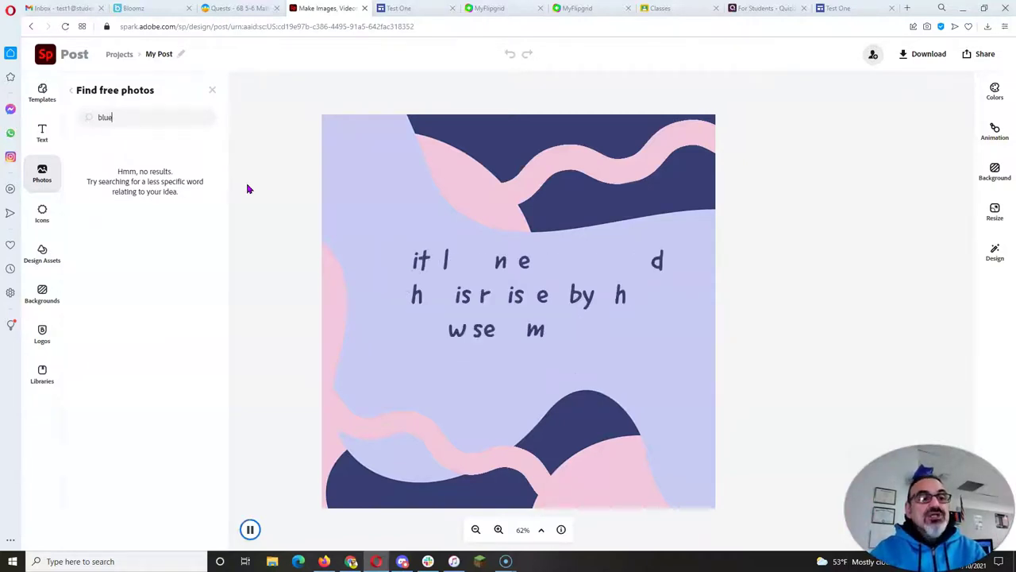
pyautogui.press('Return')
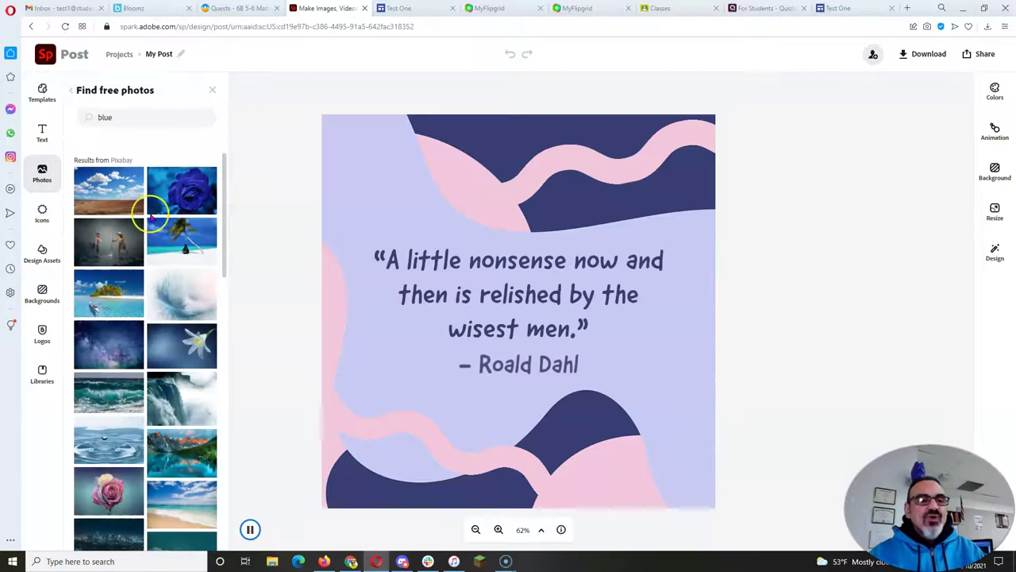
pyautogui.click(115, 196)
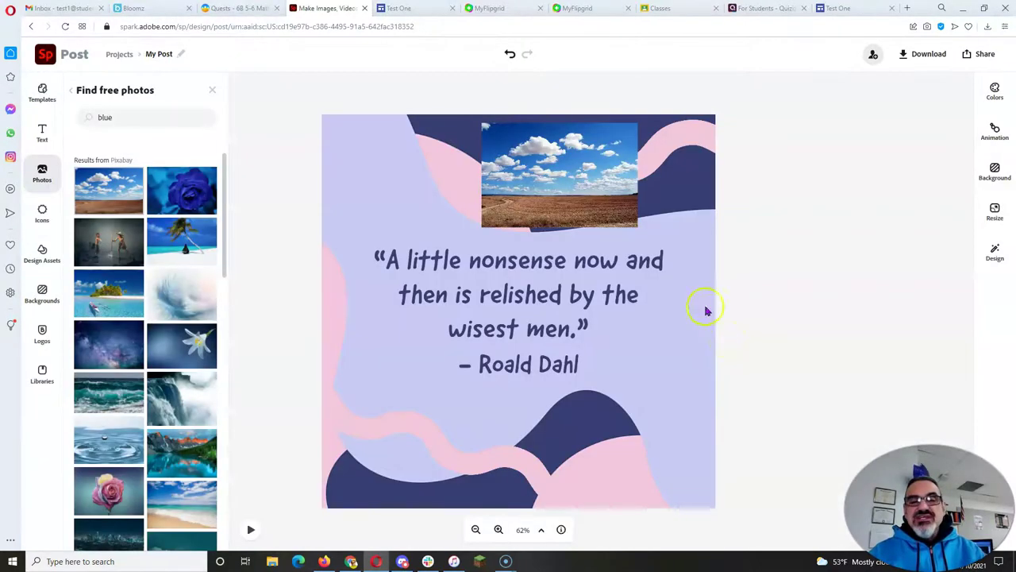
pyautogui.click(517, 186)
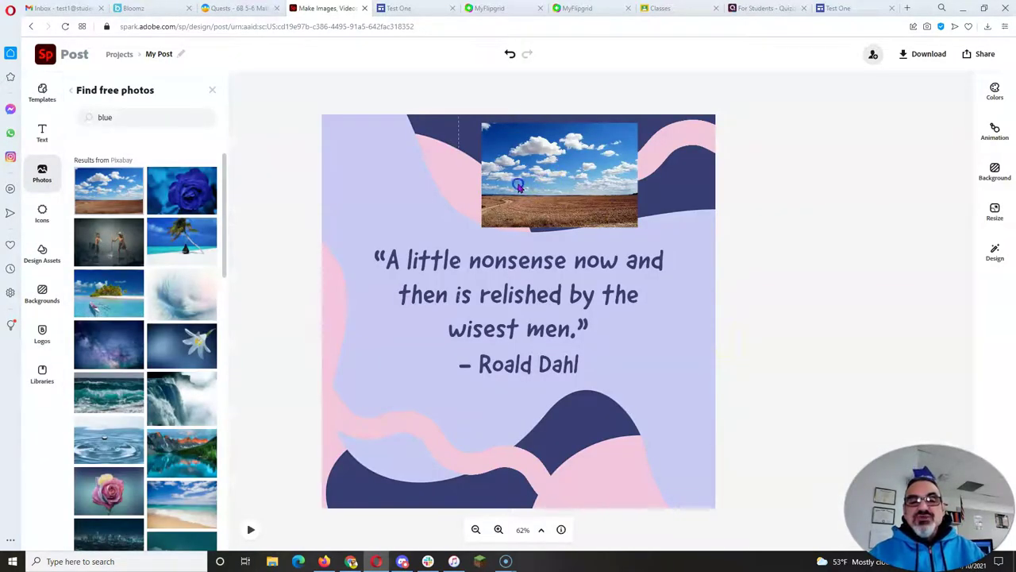
pyautogui.moveTo(492, 183); pyautogui.dragTo(522, 187)
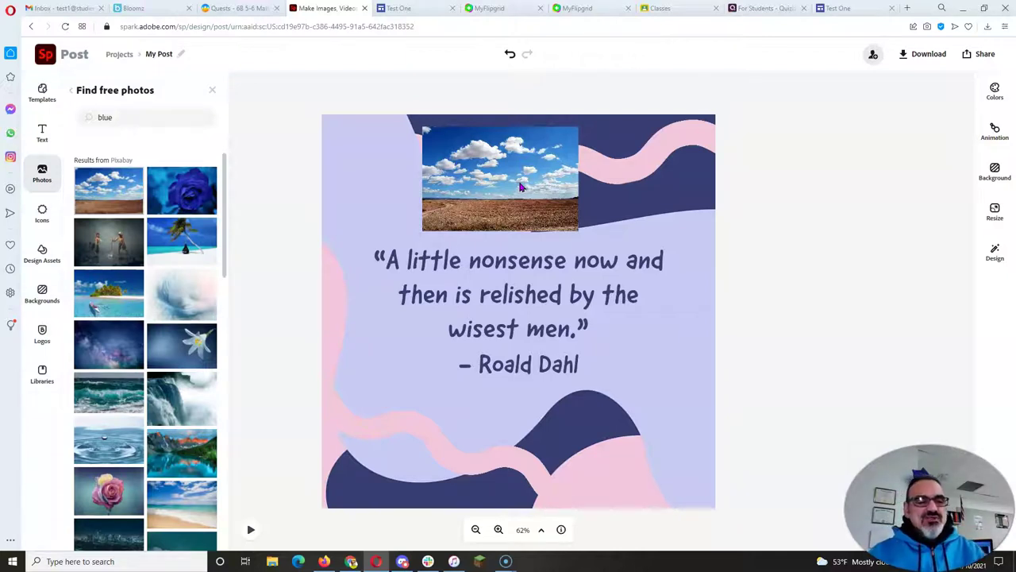
# Change the quote's wording to 'Change the text.'
pyautogui.click(526, 267)
pyautogui.click(512, 280)
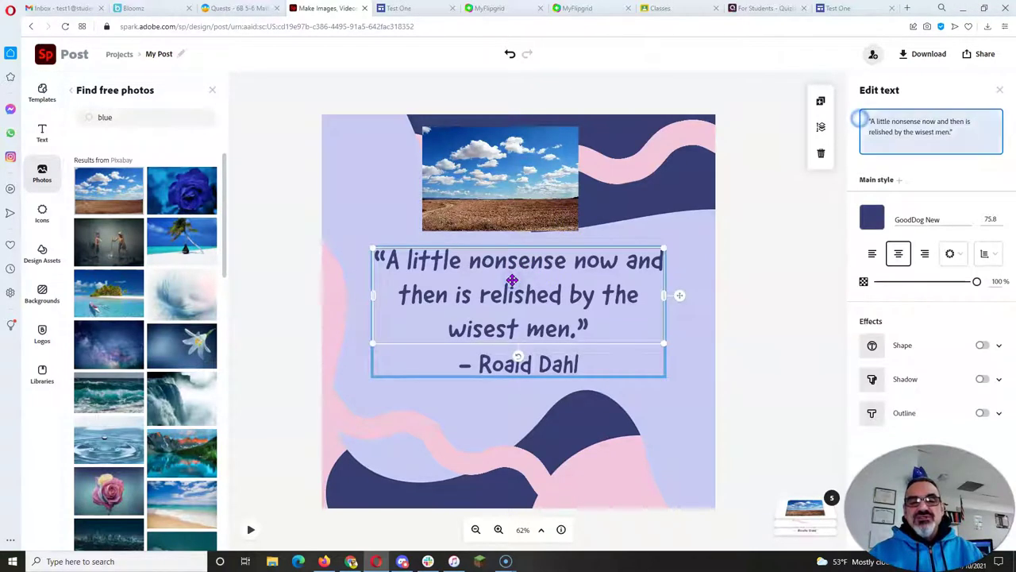
pyautogui.click(896, 141)
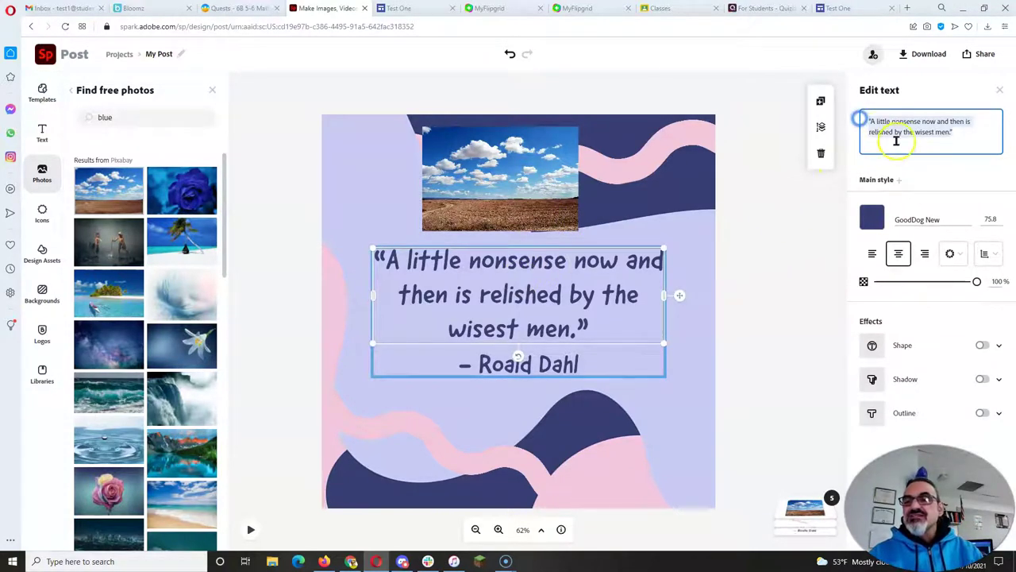
pyautogui.write('Change teh t')
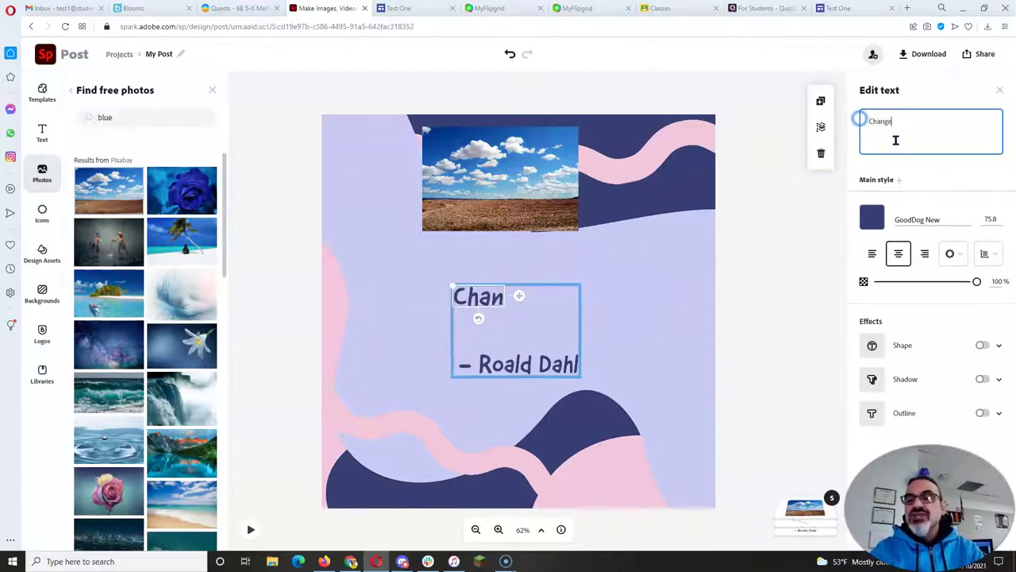
pyautogui.press('BackSpace')
pyautogui.press('BackSpace')
pyautogui.press('BackSpace')
pyautogui.press('BackSpace')
pyautogui.write('he text.')
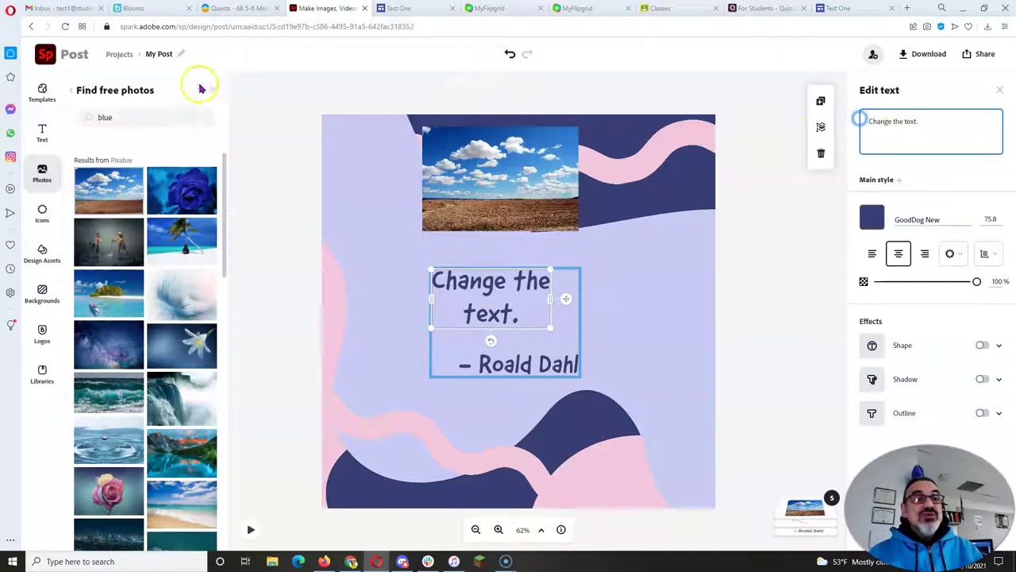
# Rename the project from My Post to 'Sample'
pyautogui.click(164, 54)
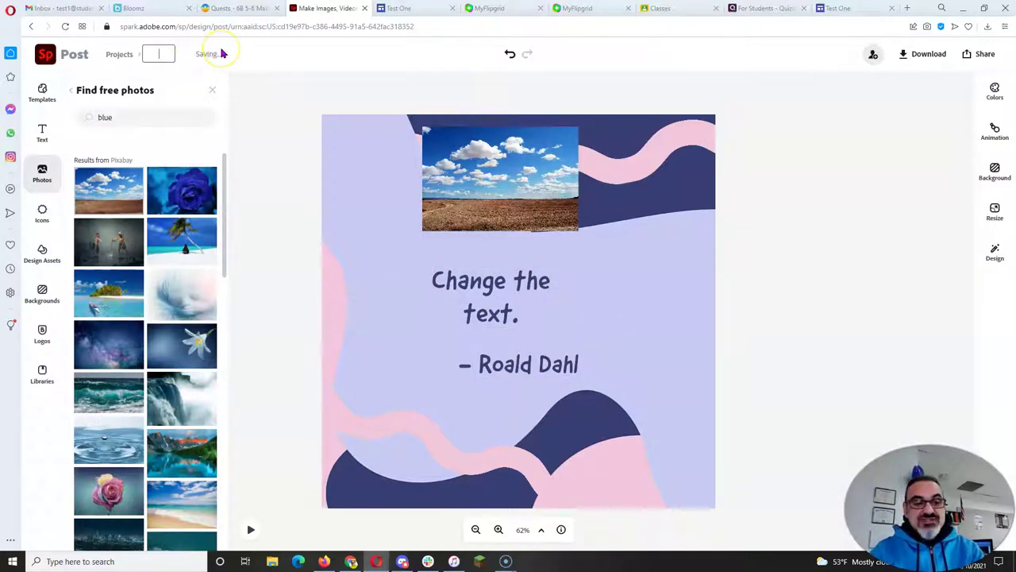
pyautogui.write('Sample')
pyautogui.click(246, 61)
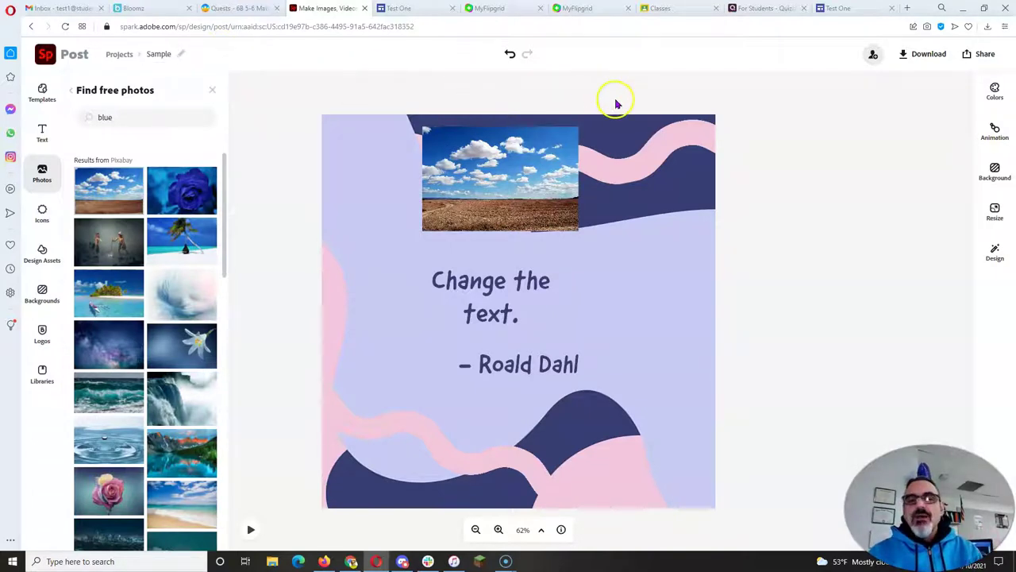
# Download the Sample post as a PNG with a solid colour background
pyautogui.click(927, 63)
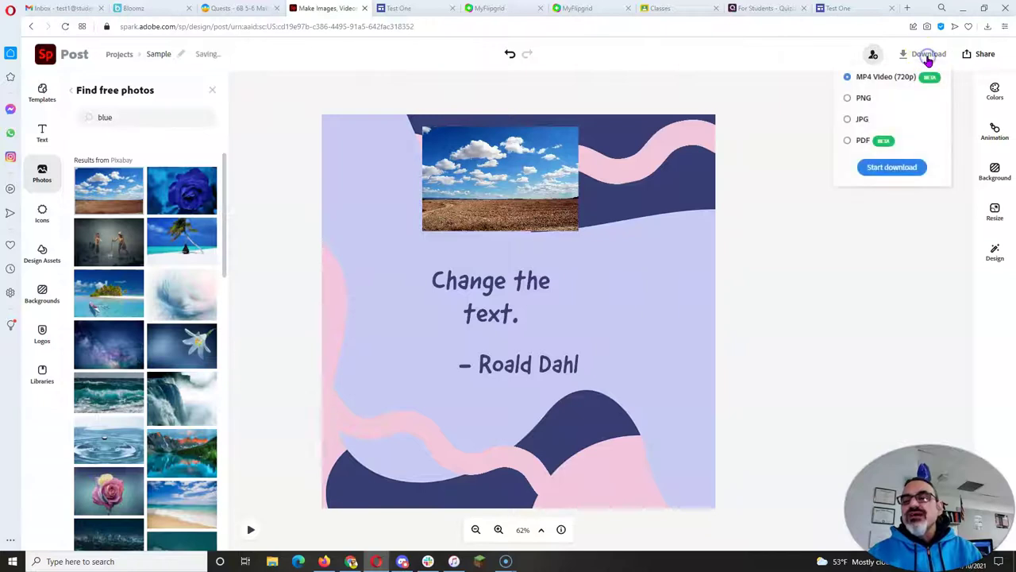
pyautogui.click(847, 99)
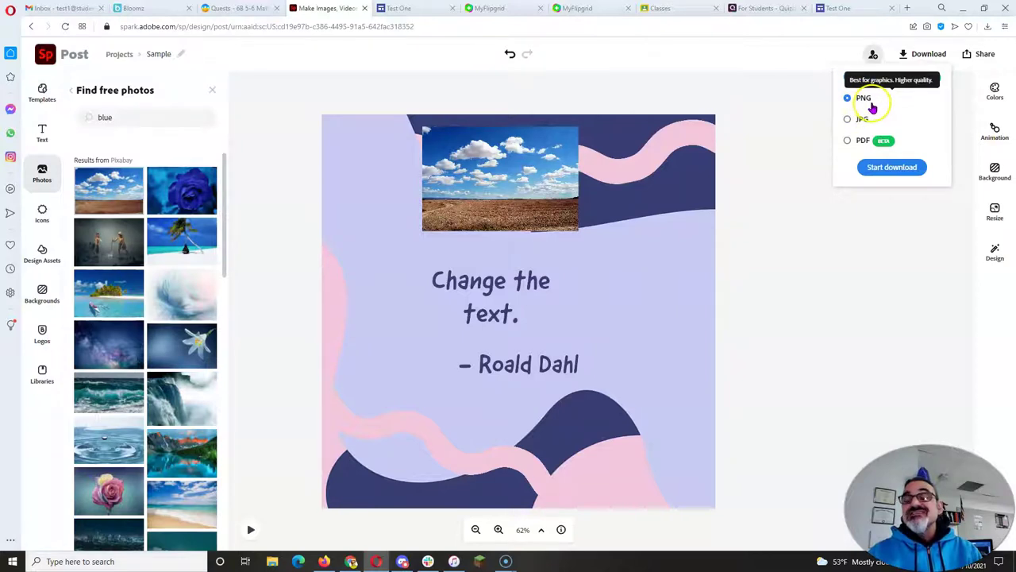
pyautogui.click(891, 168)
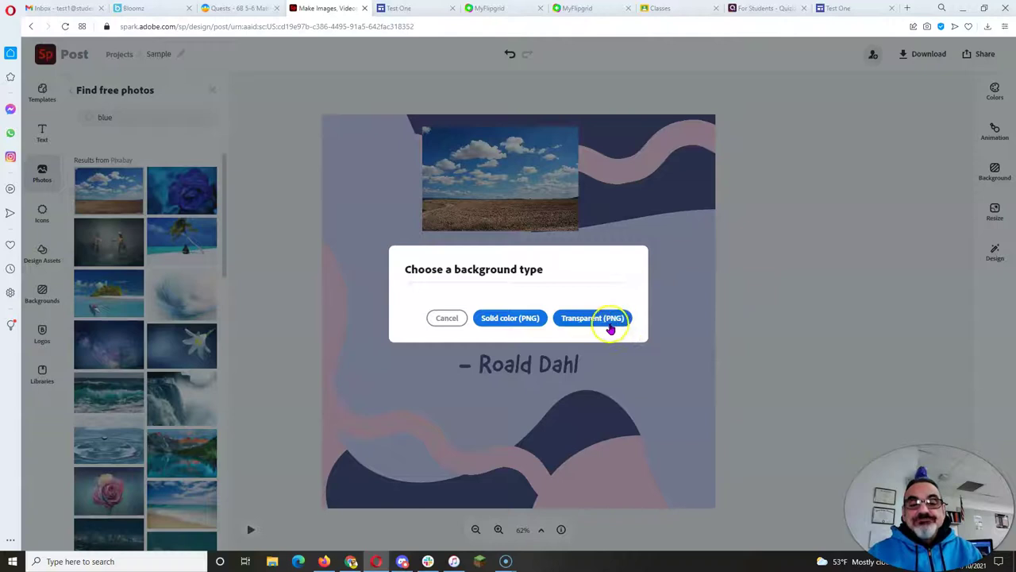
pyautogui.click(520, 320)
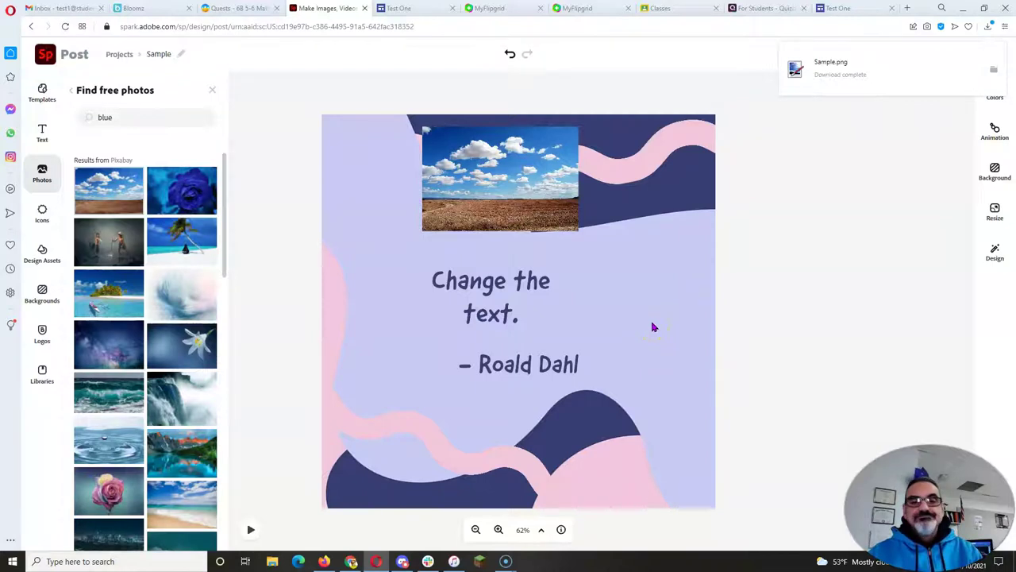
# Upload Sample.png into the Cockroach Maze video section of the TestPortfolio page
pyautogui.click(424, 15)
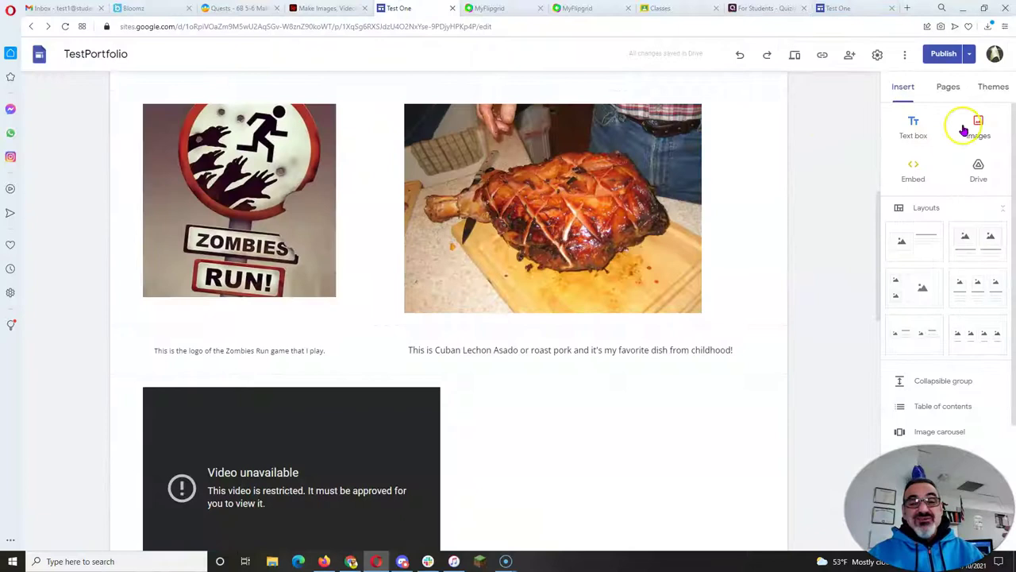
pyautogui.scroll(-10, 685, 281)
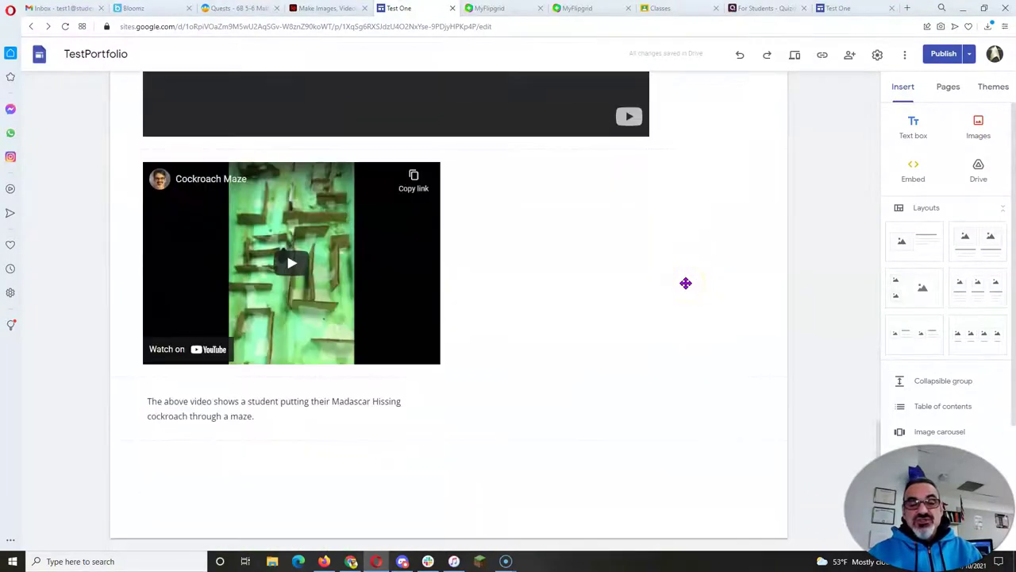
pyautogui.click(578, 306)
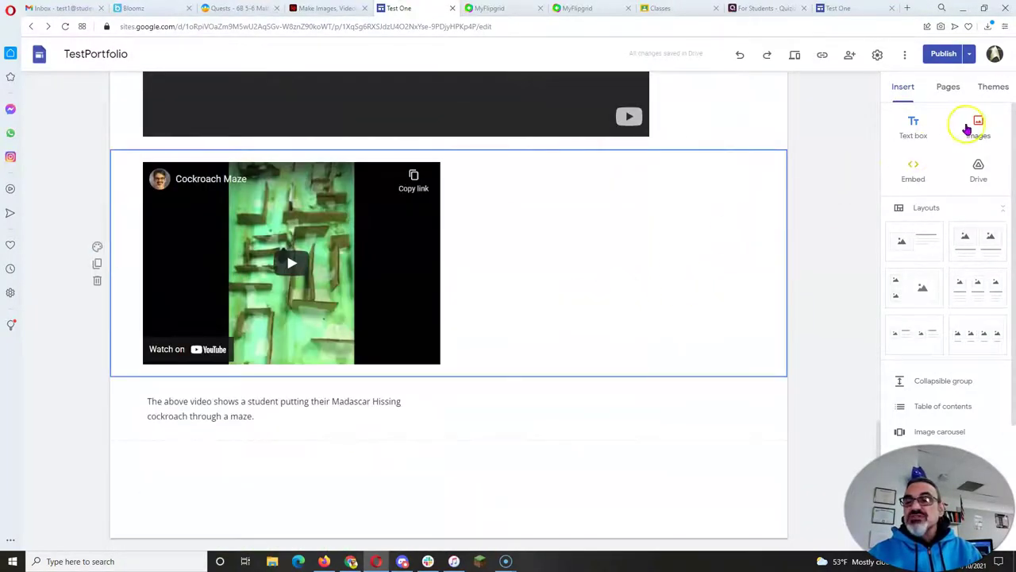
pyautogui.click(969, 128)
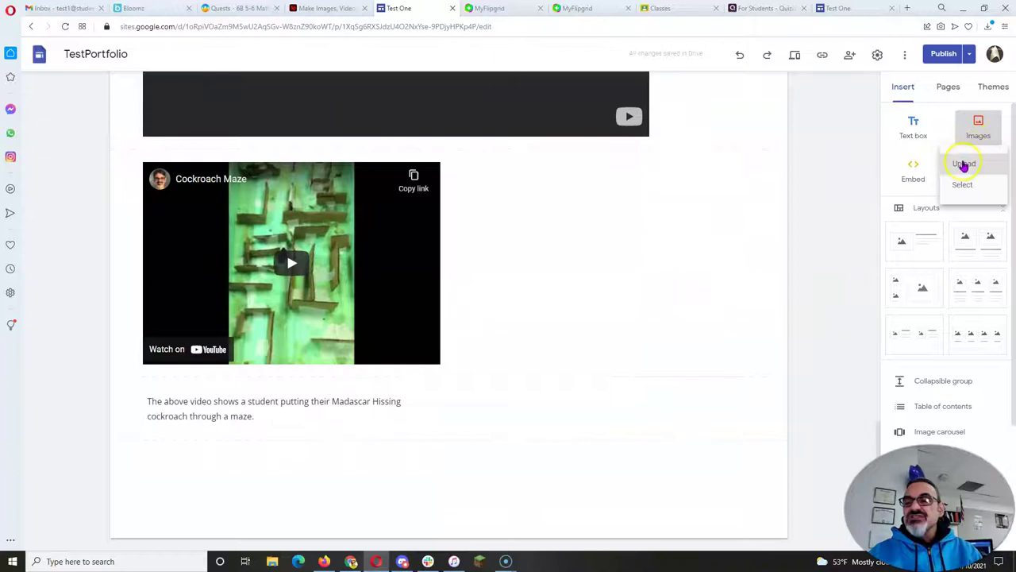
pyautogui.click(963, 165)
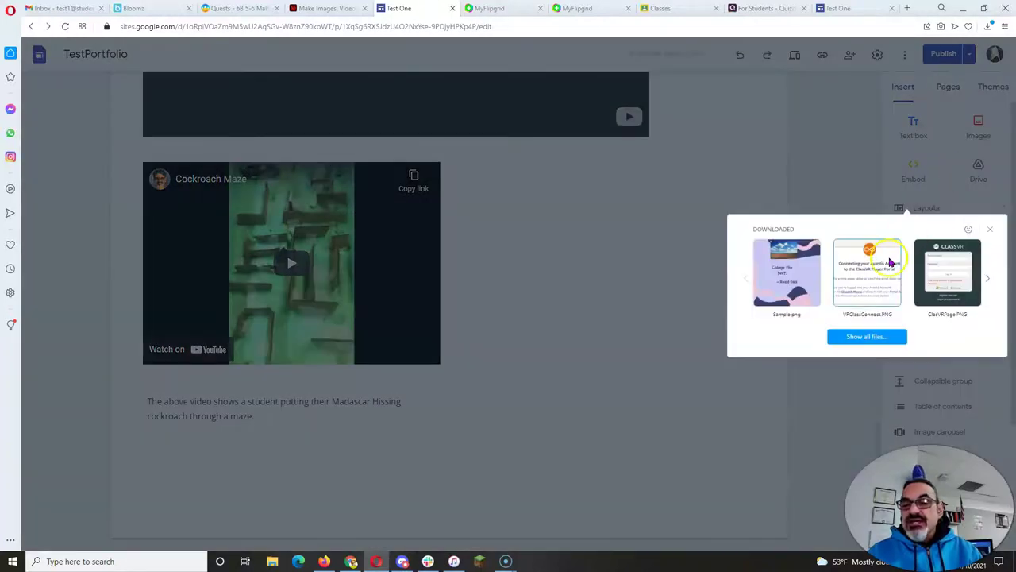
pyautogui.click(806, 278)
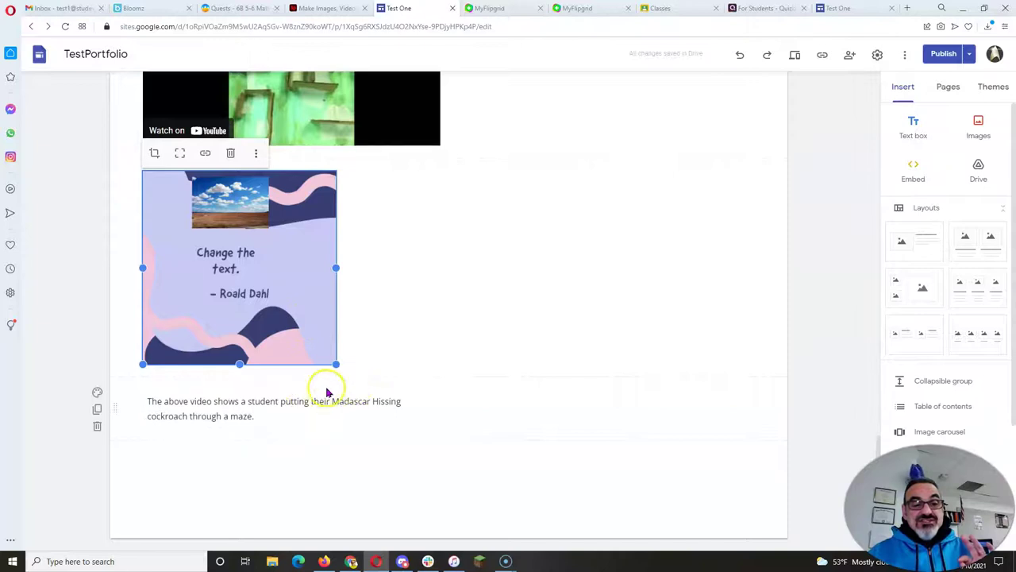
# Move the Cockroach Maze video's caption back above the quote graphic
pyautogui.moveTo(297, 390); pyautogui.dragTo(312, 163)
pyautogui.click(306, 272)
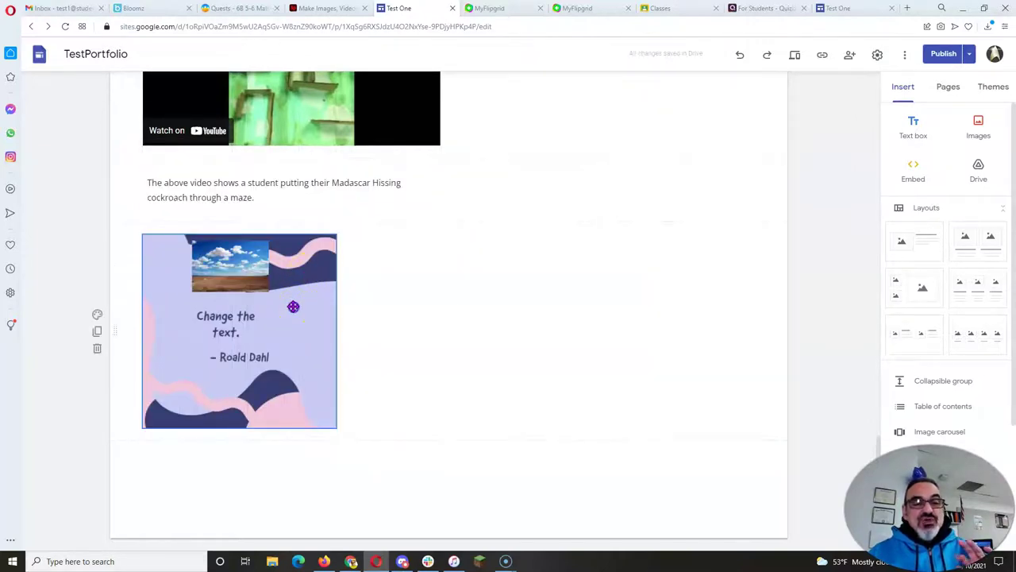
pyautogui.click(293, 307)
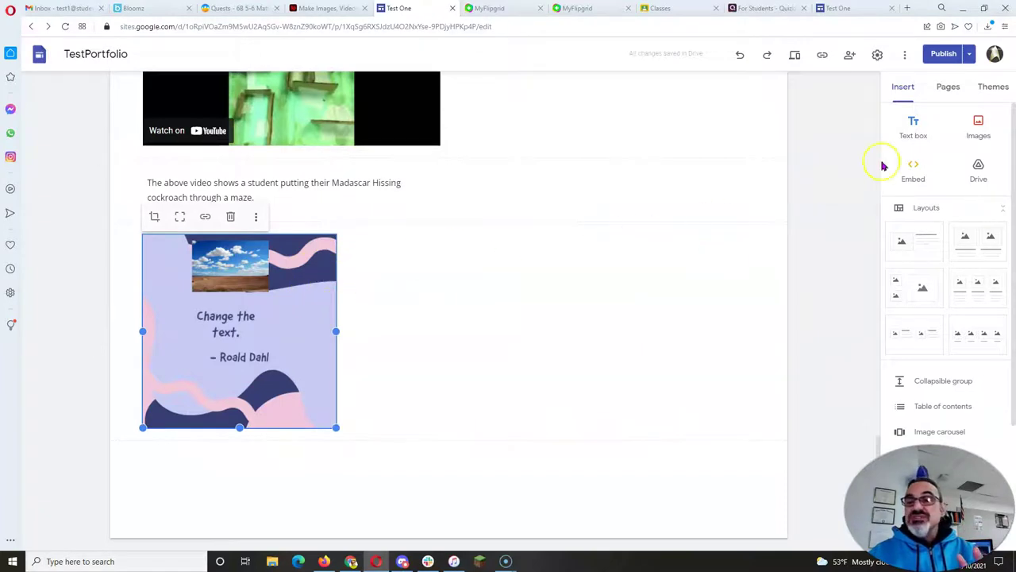
# Add an image-width text box under the graphic captioned 'Here's an image I created'
pyautogui.click(913, 127)
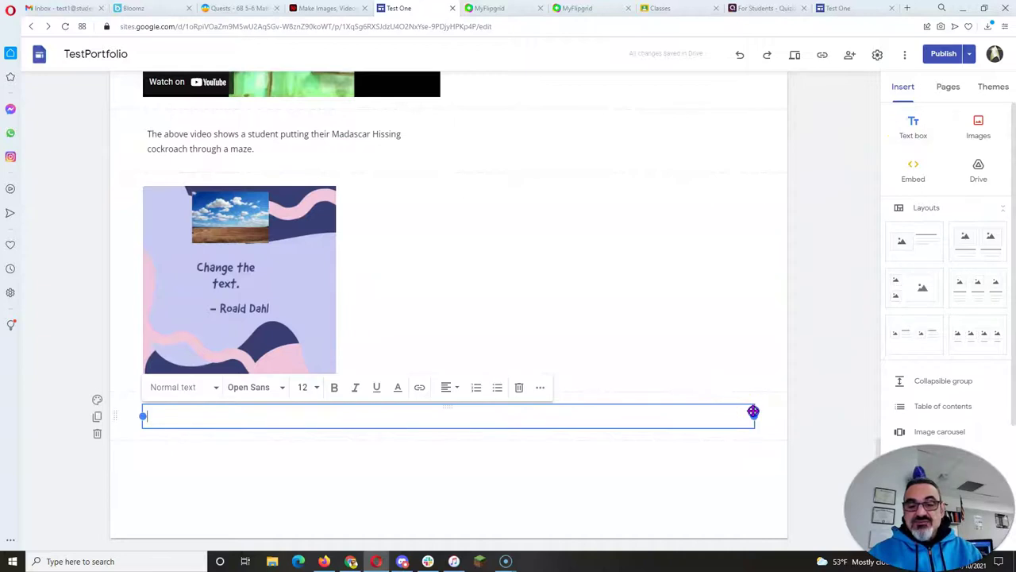
pyautogui.moveTo(751, 415); pyautogui.dragTo(316, 402)
pyautogui.click(256, 420)
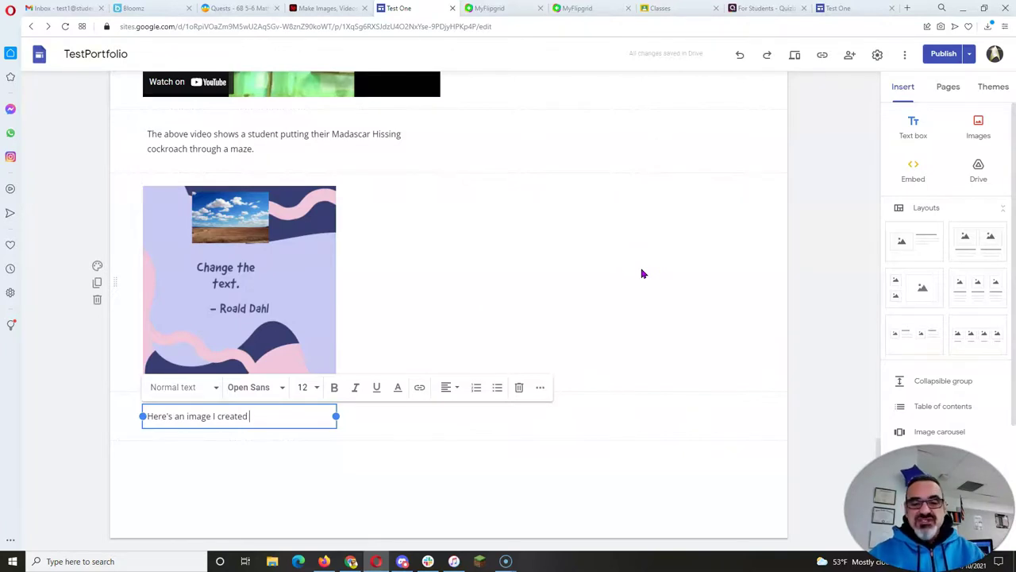
pyautogui.scroll(8, 643, 274)
pyautogui.scroll(-3, 643, 274)
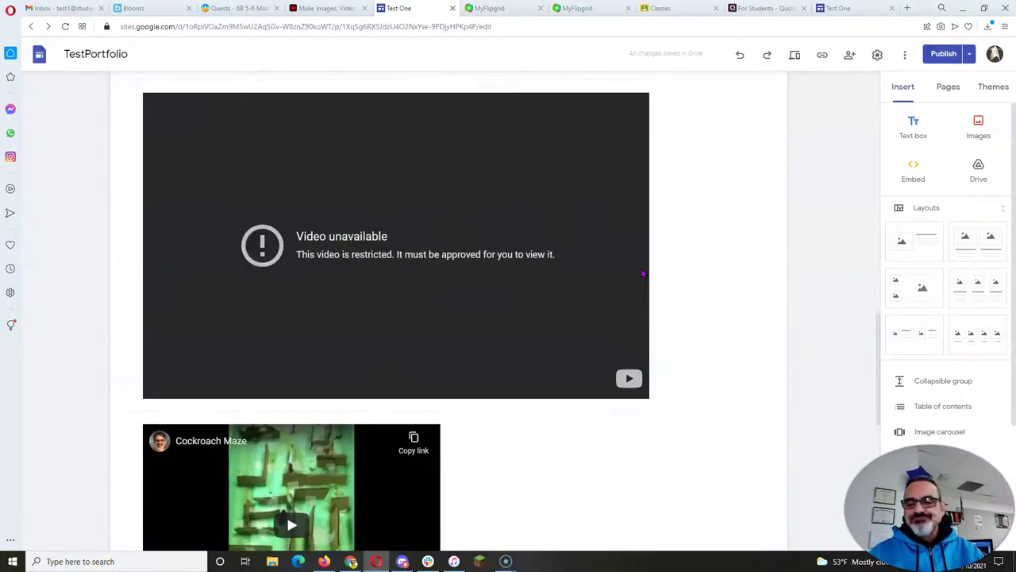
pyautogui.scroll(-6, 643, 274)
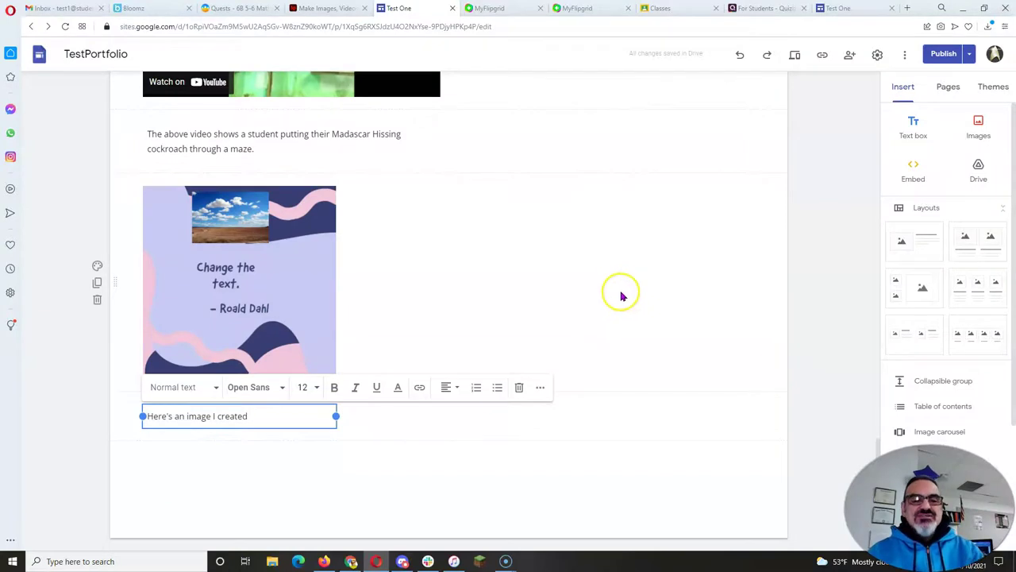
# Publish the updated portfolio, open the live Test One site in a new tab, and select its web address
pyautogui.click(943, 55)
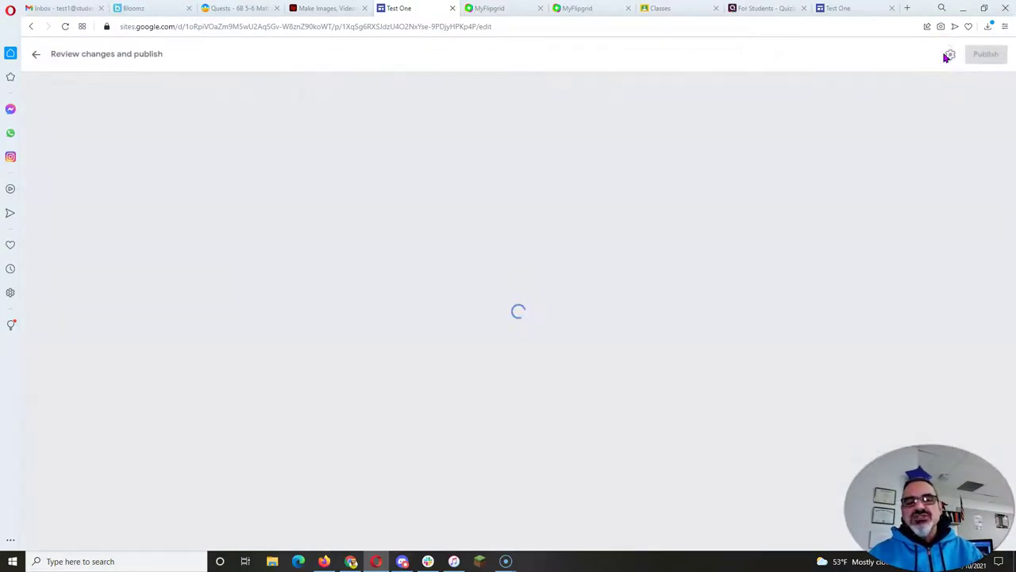
pyautogui.click(981, 53)
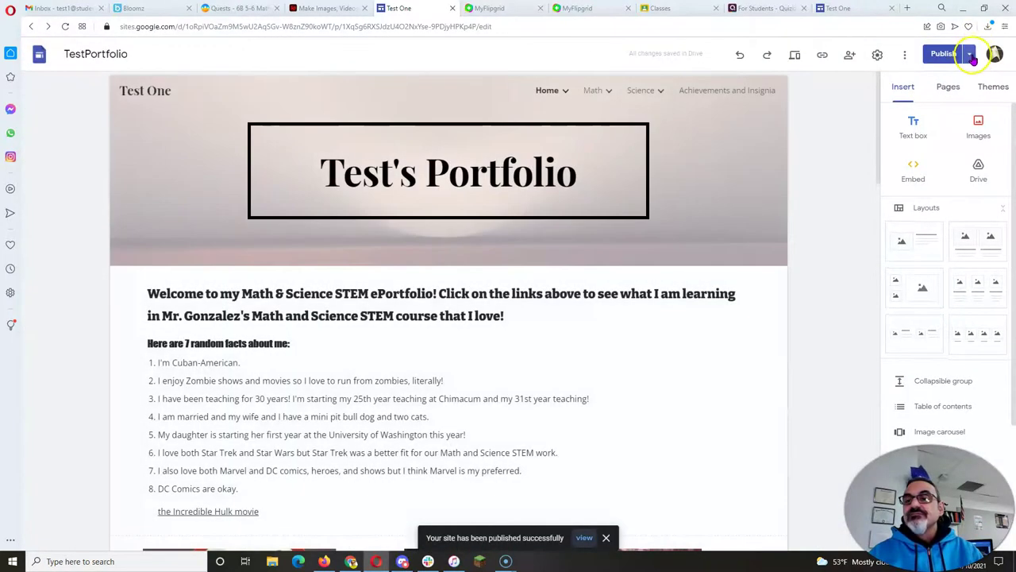
pyautogui.click(970, 57)
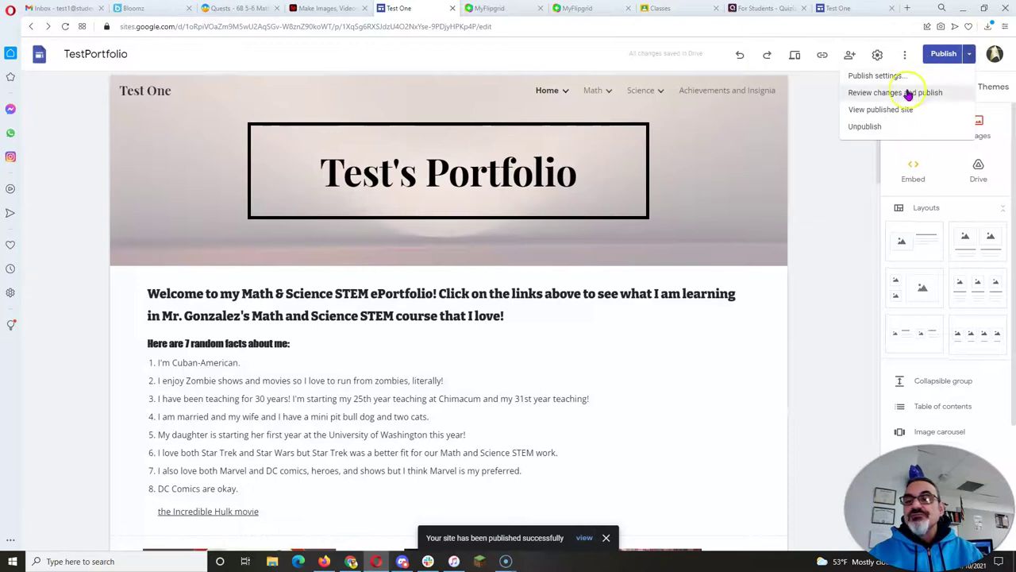
pyautogui.click(876, 112)
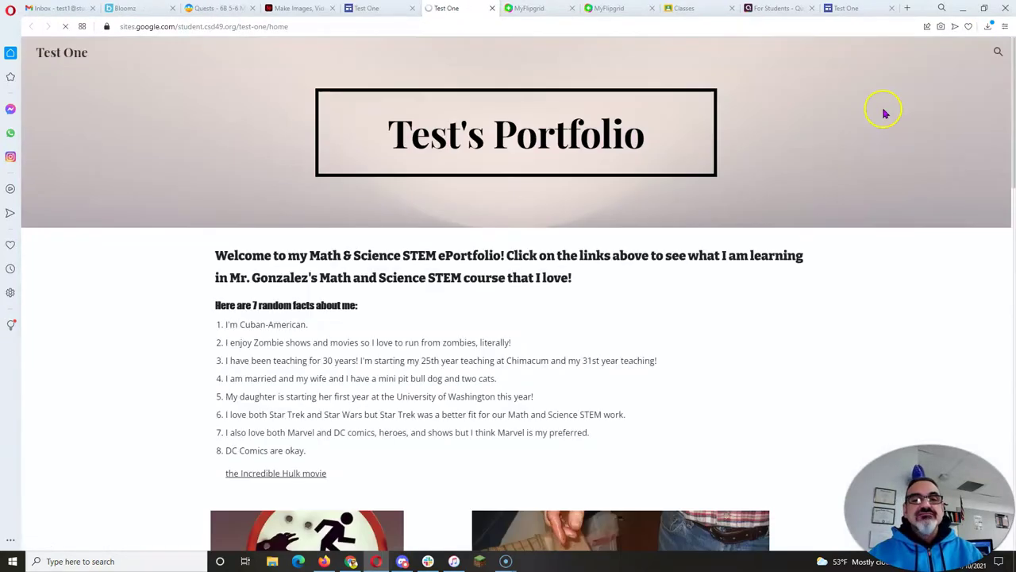
pyautogui.click(290, 27)
pyautogui.hotkey('ctrl', 'c')
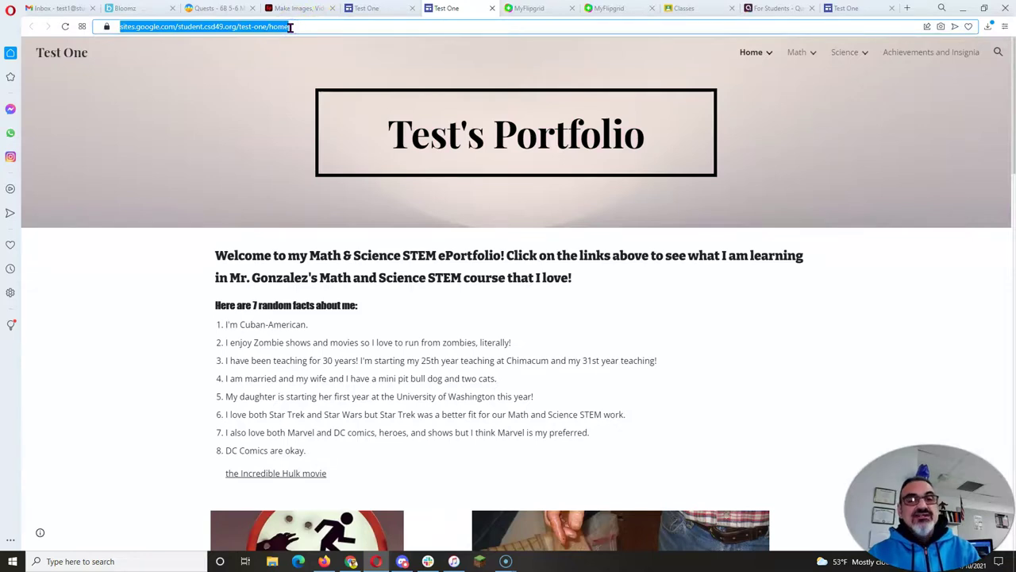
# Paste the Test One site link into the 5-6 Create Your Own Images assignment and submit it
pyautogui.click(222, 9)
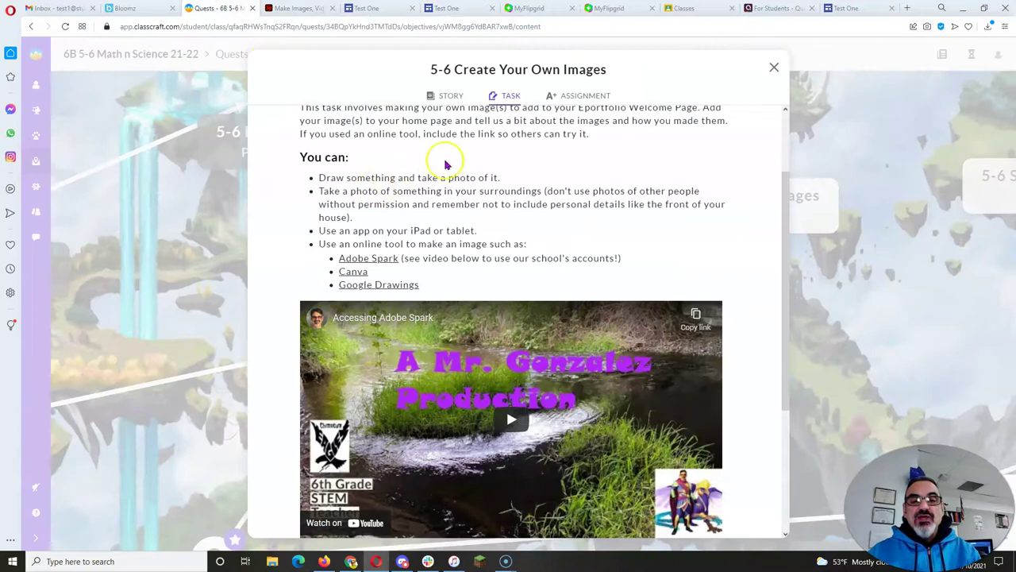
pyautogui.click(569, 95)
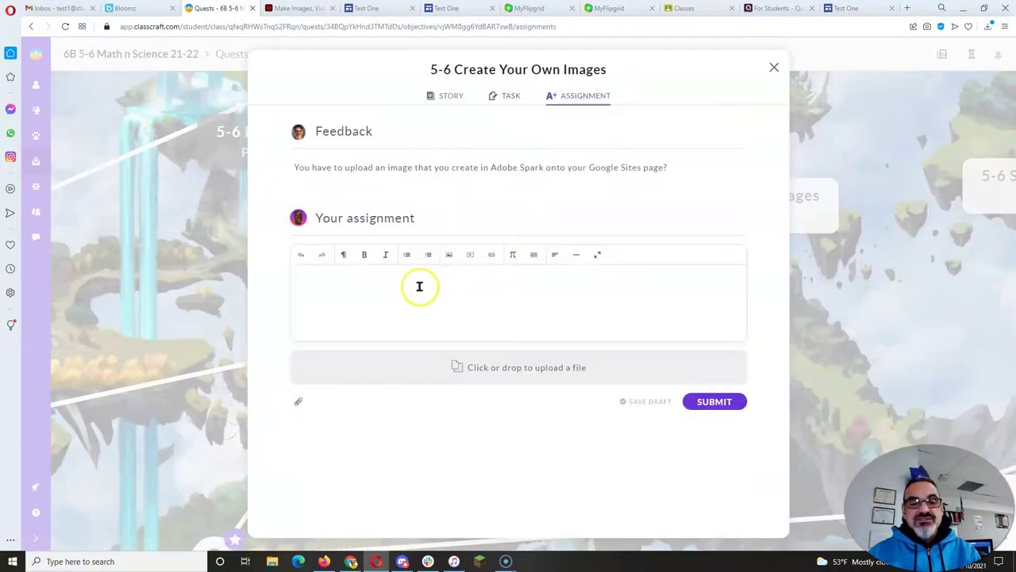
pyautogui.click(390, 287)
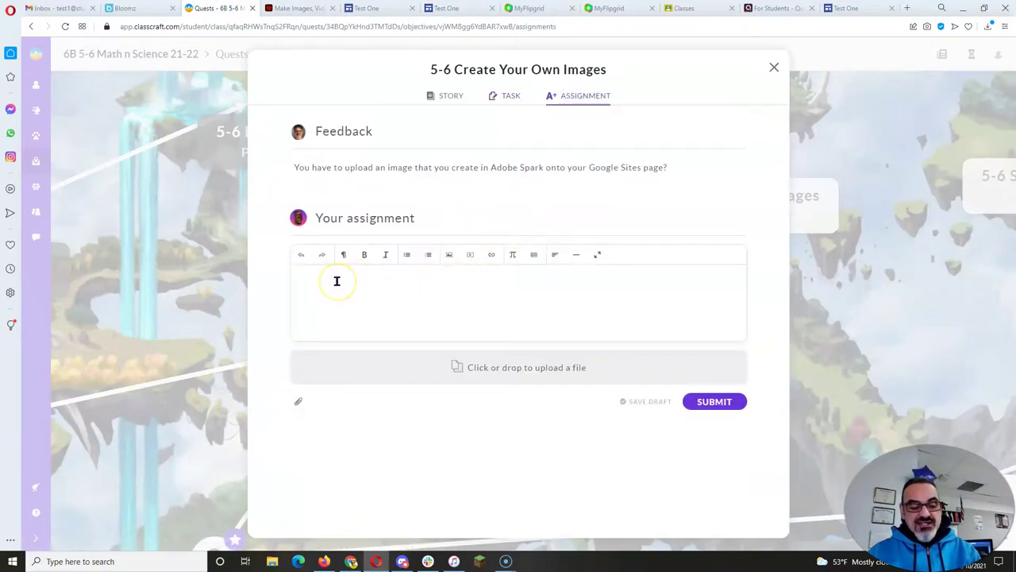
pyautogui.hotkey('ctrl', 'v')
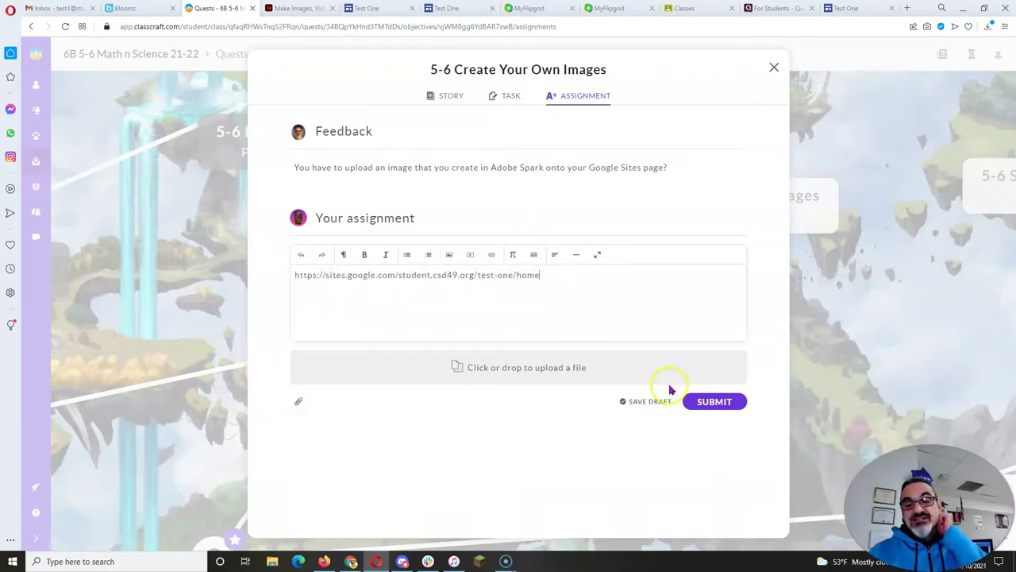
pyautogui.click(703, 402)
pyautogui.click(567, 343)
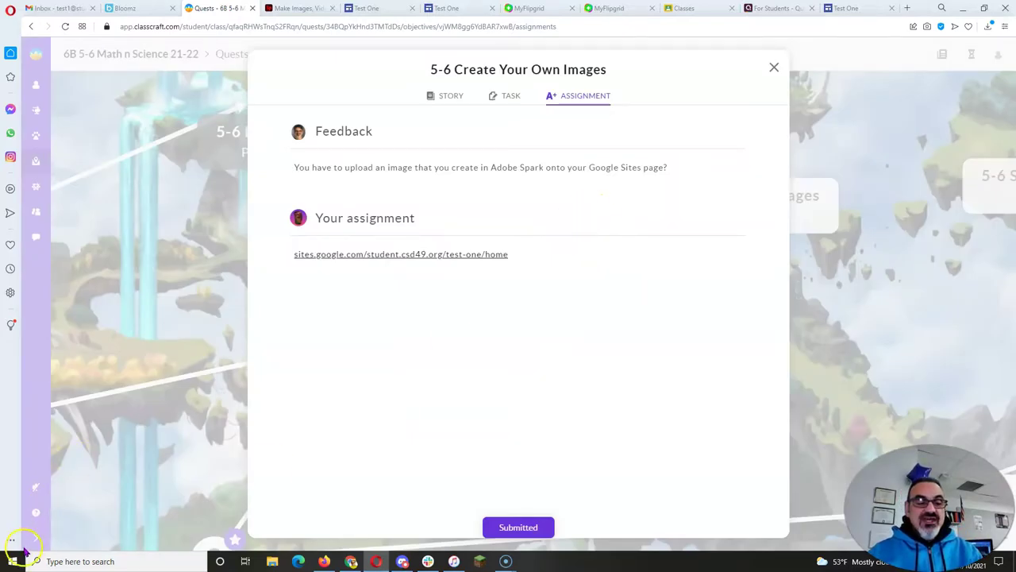
pyautogui.click(774, 68)
# Go to Messaging and open the 6th Grade conversation
pyautogui.click(36, 237)
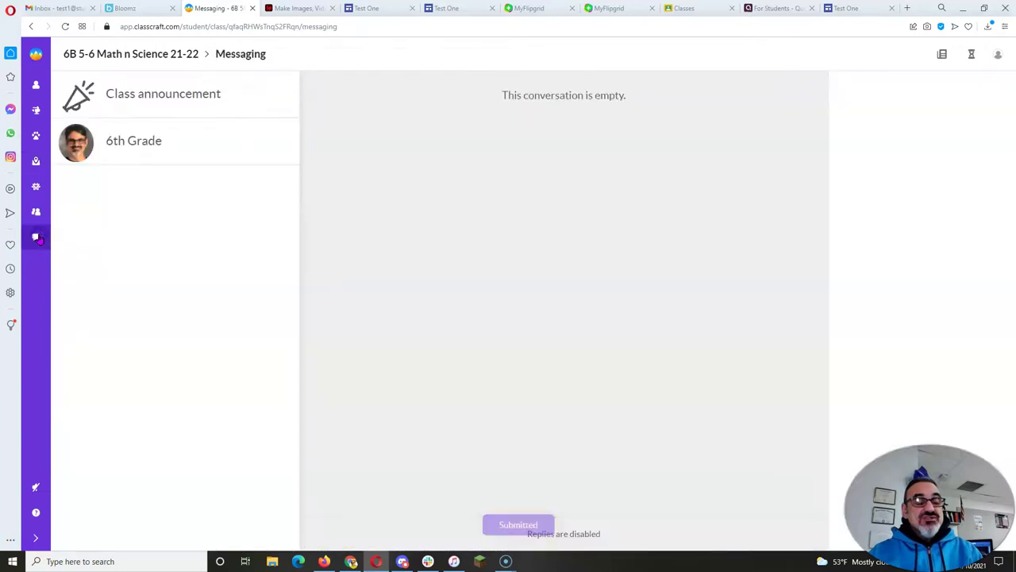
pyautogui.click(193, 148)
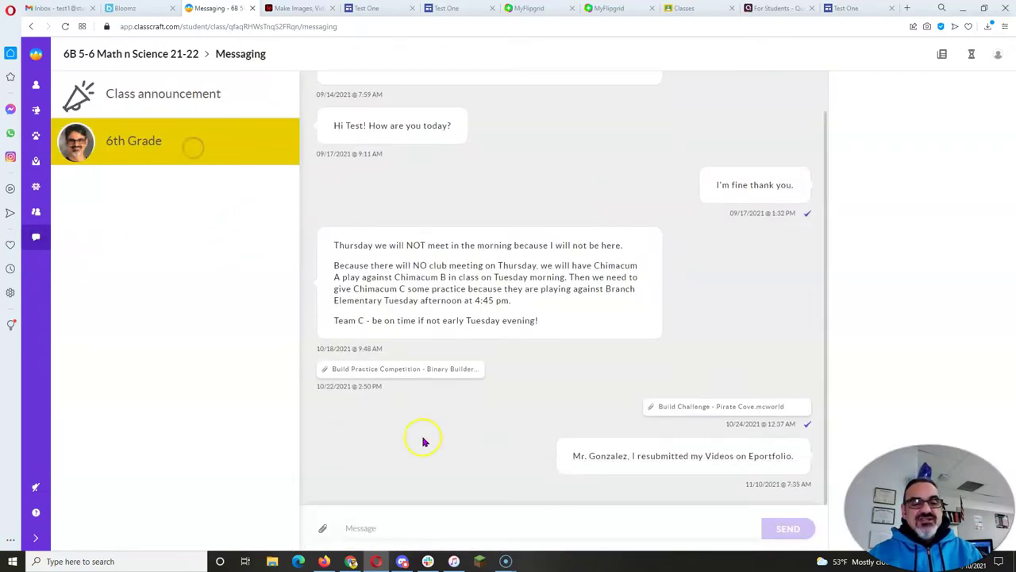